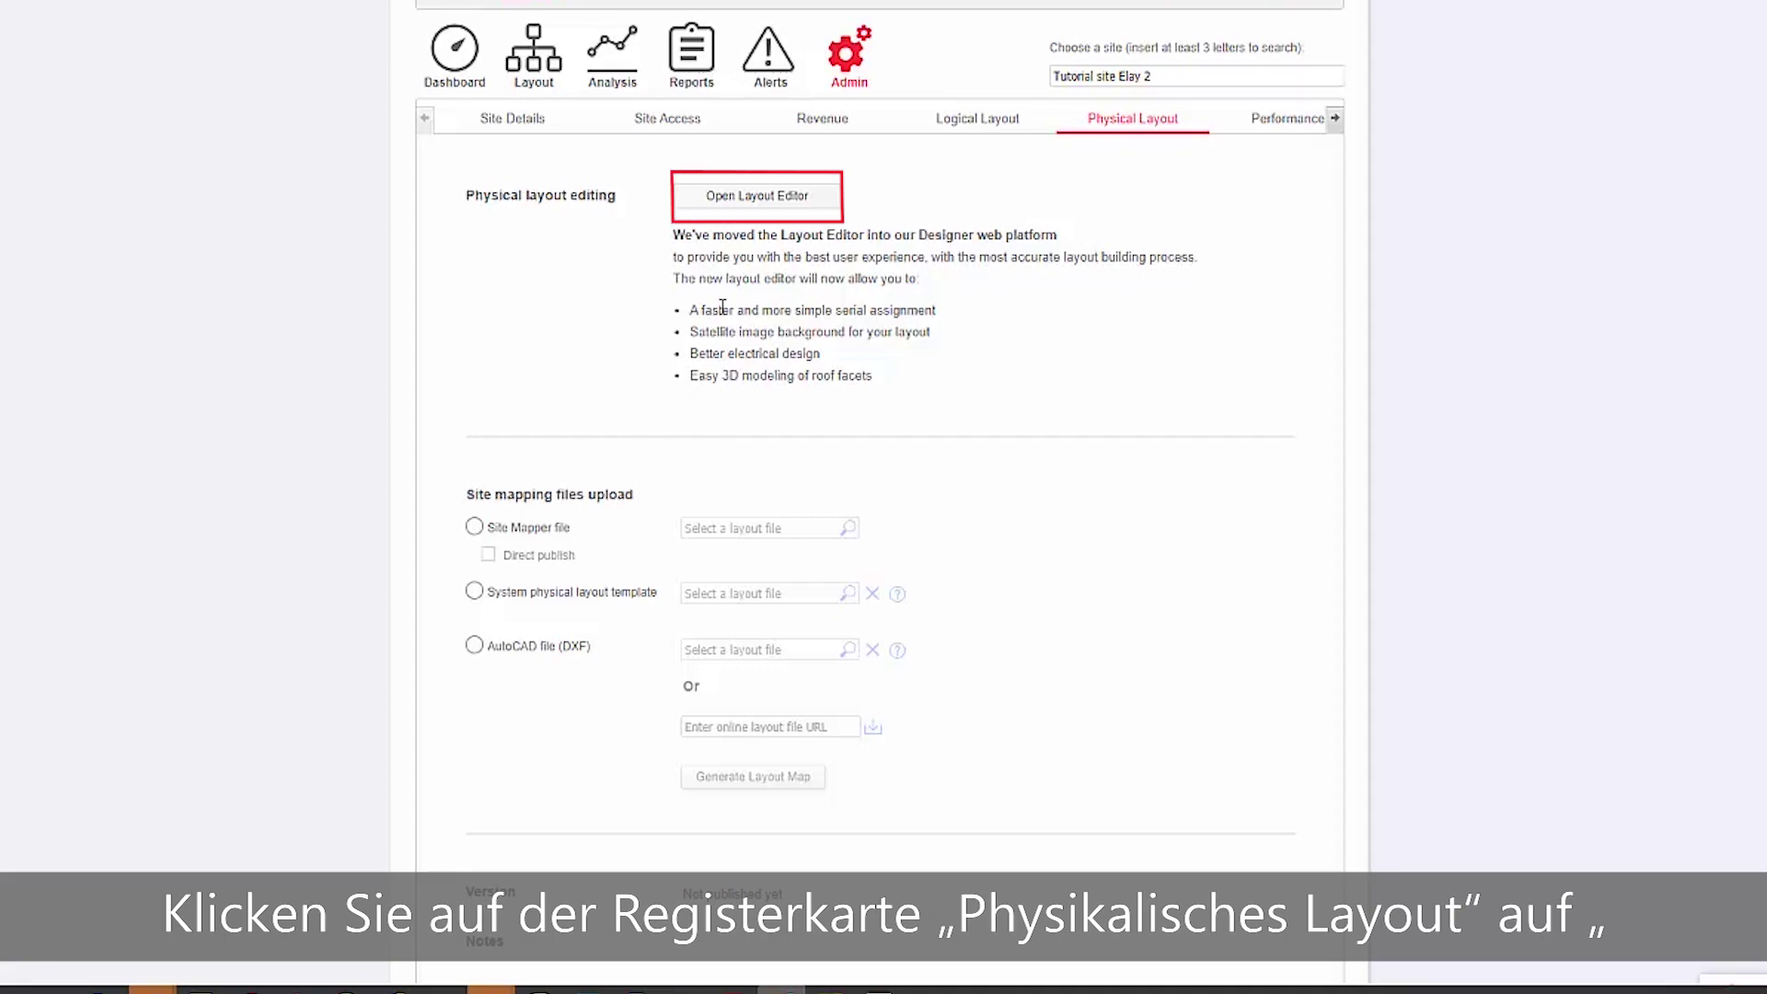
Launch the site's Layout Editor from Physical Layout and proceed past the introduction notice
left_click(753, 197)
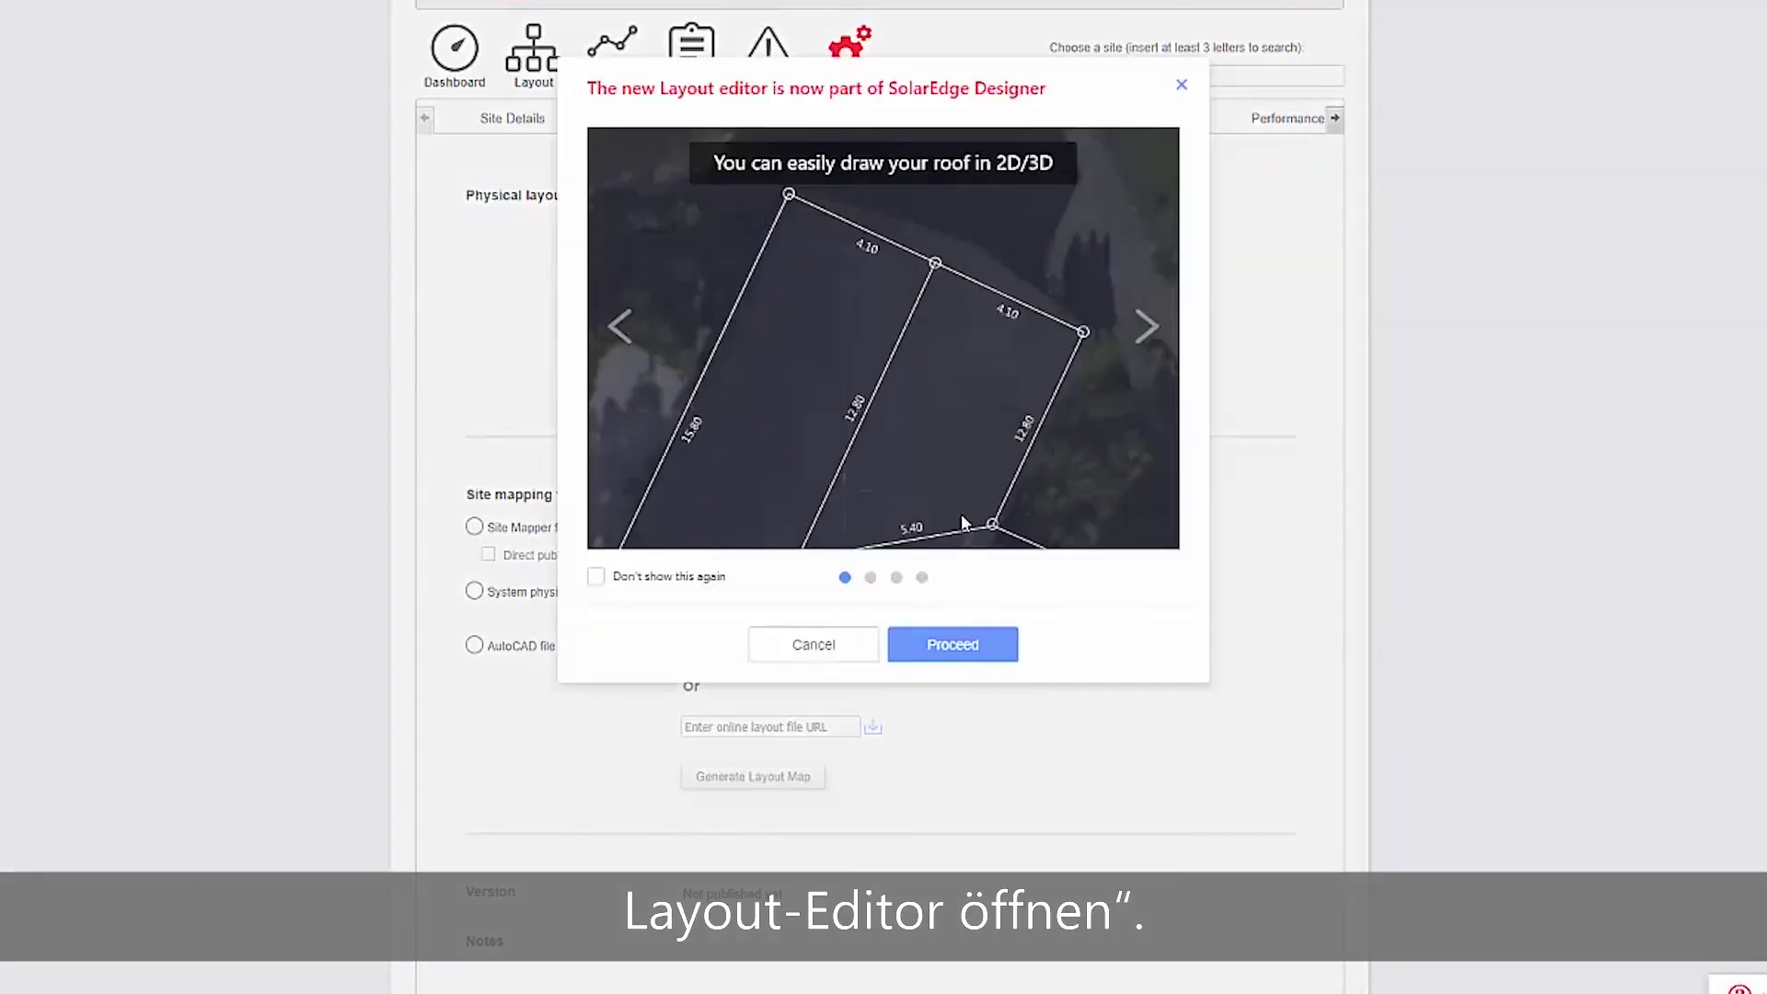
left_click(989, 649)
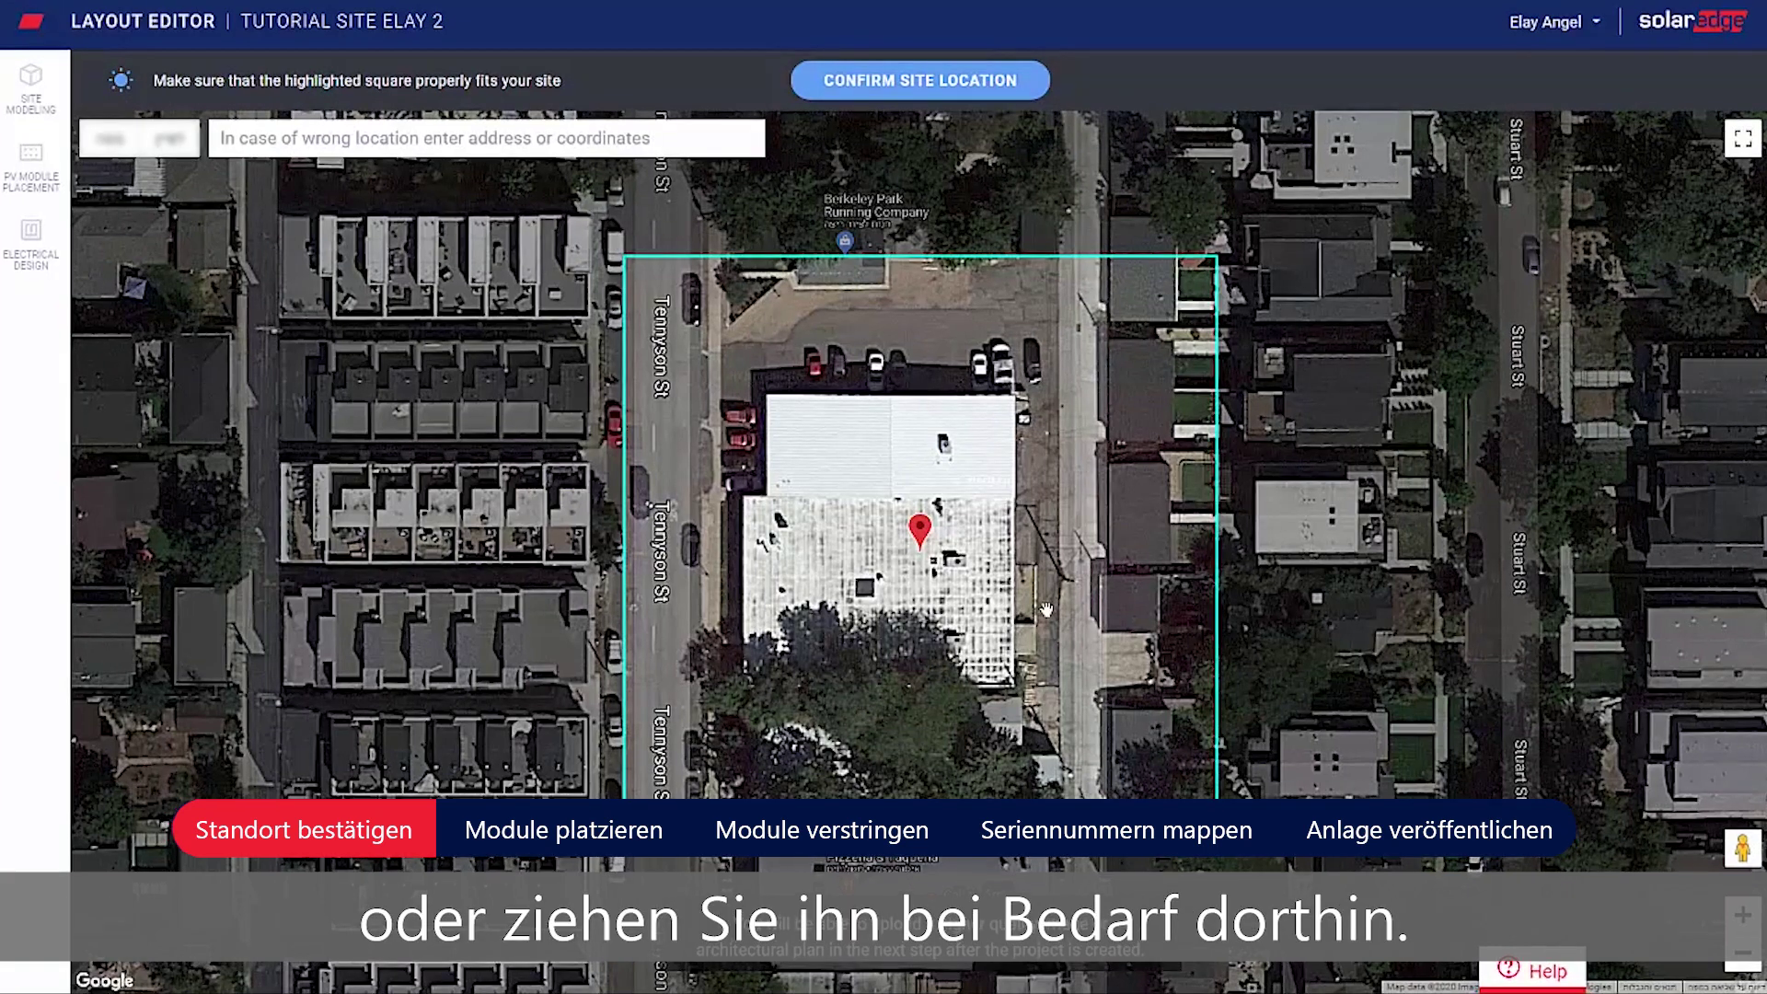
Place the location pin on the building's upper roof and confirm the site location
left_click_drag(922, 534, 888, 429)
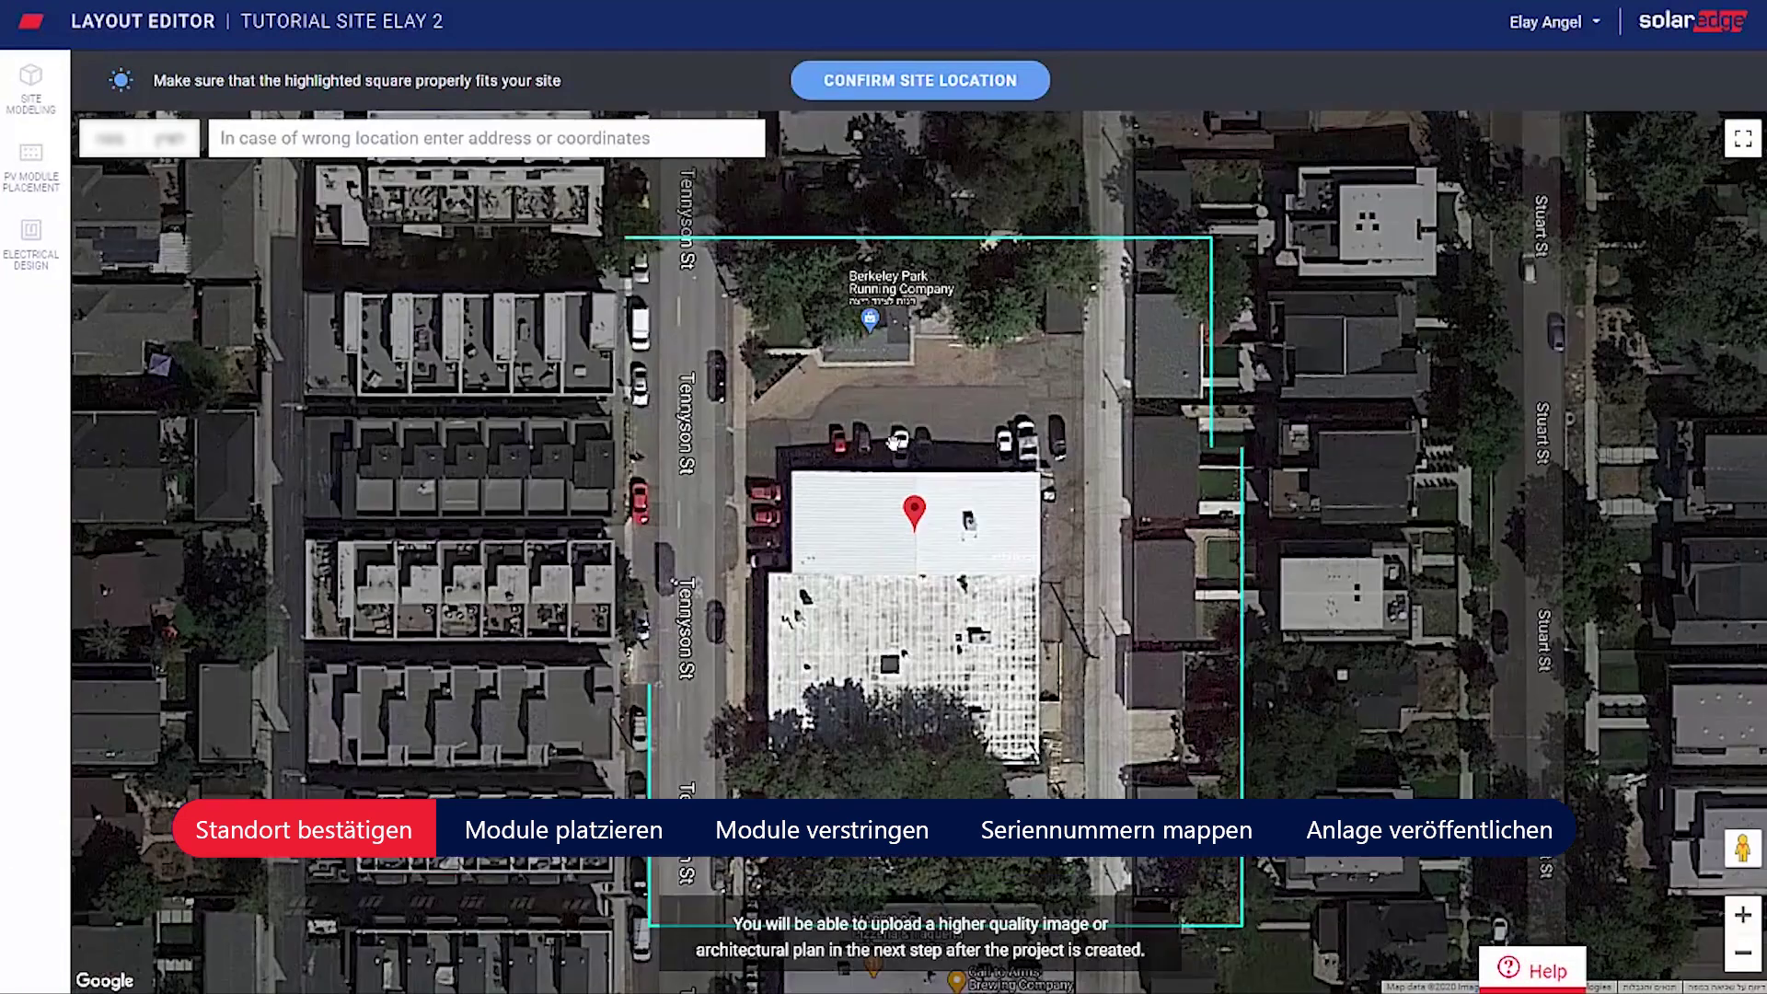
scroll(922, 492, "down", 2)
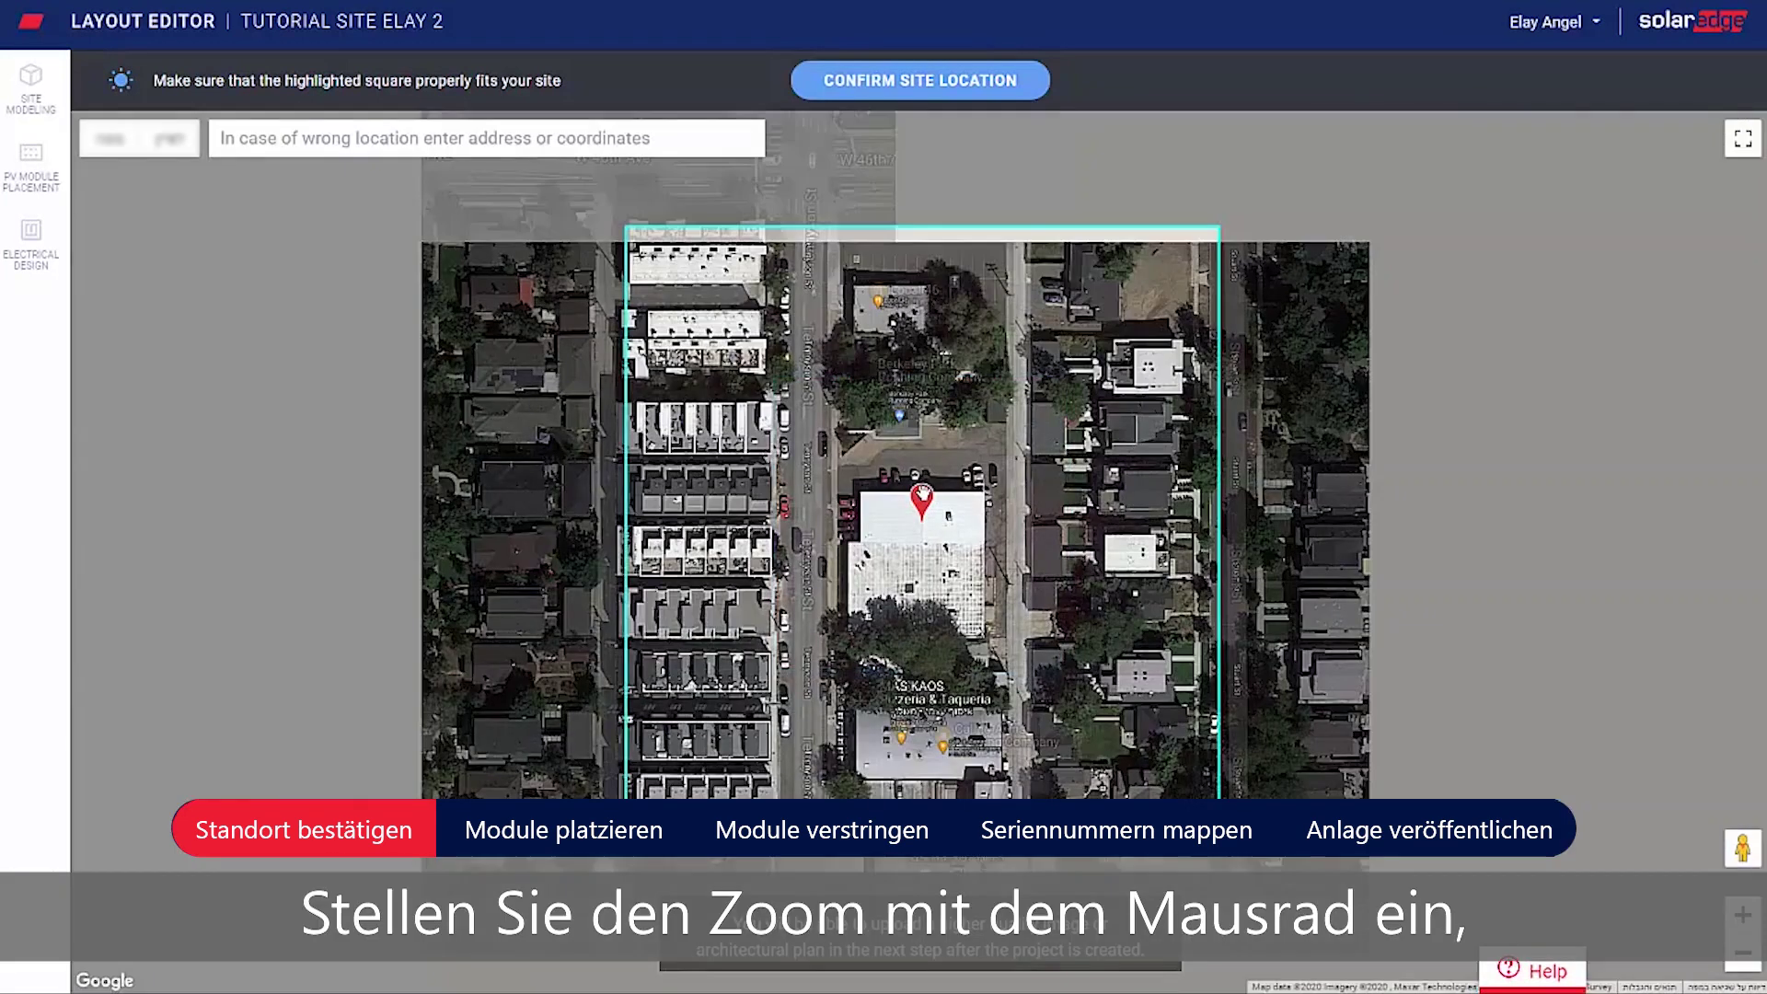
scroll(925, 497, "up", 2)
scroll(925, 501, "up", 1)
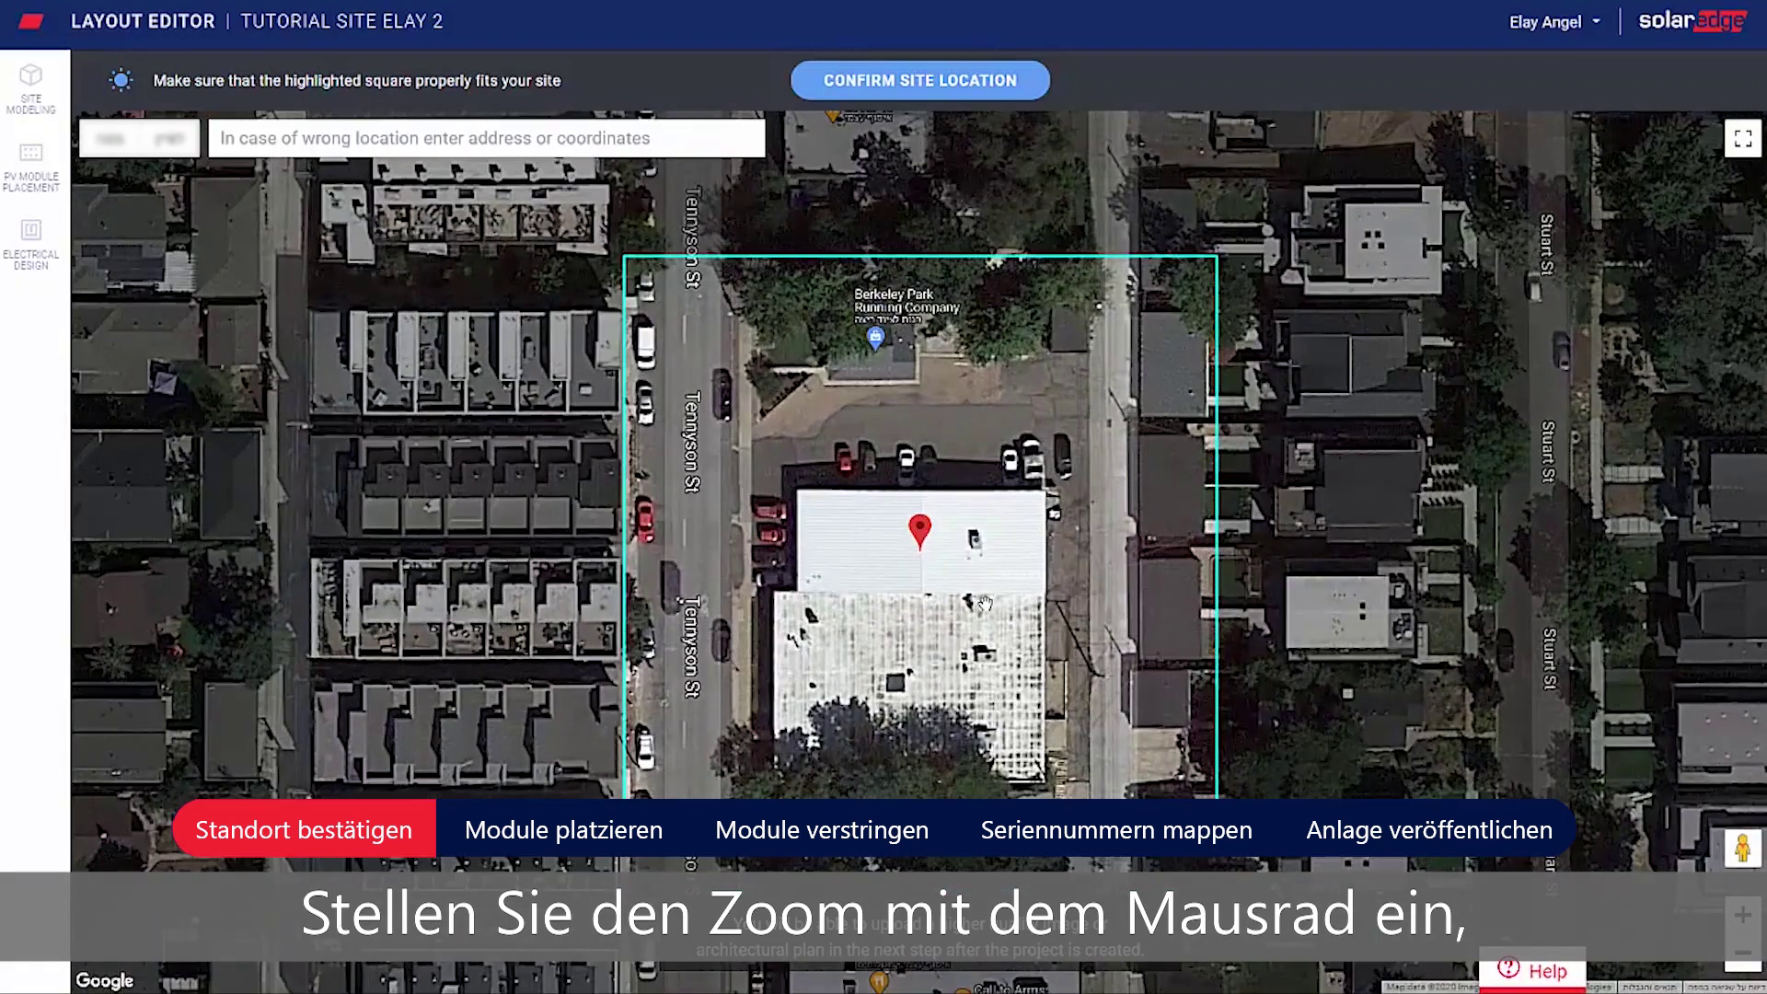
scroll(979, 582, "up", 1)
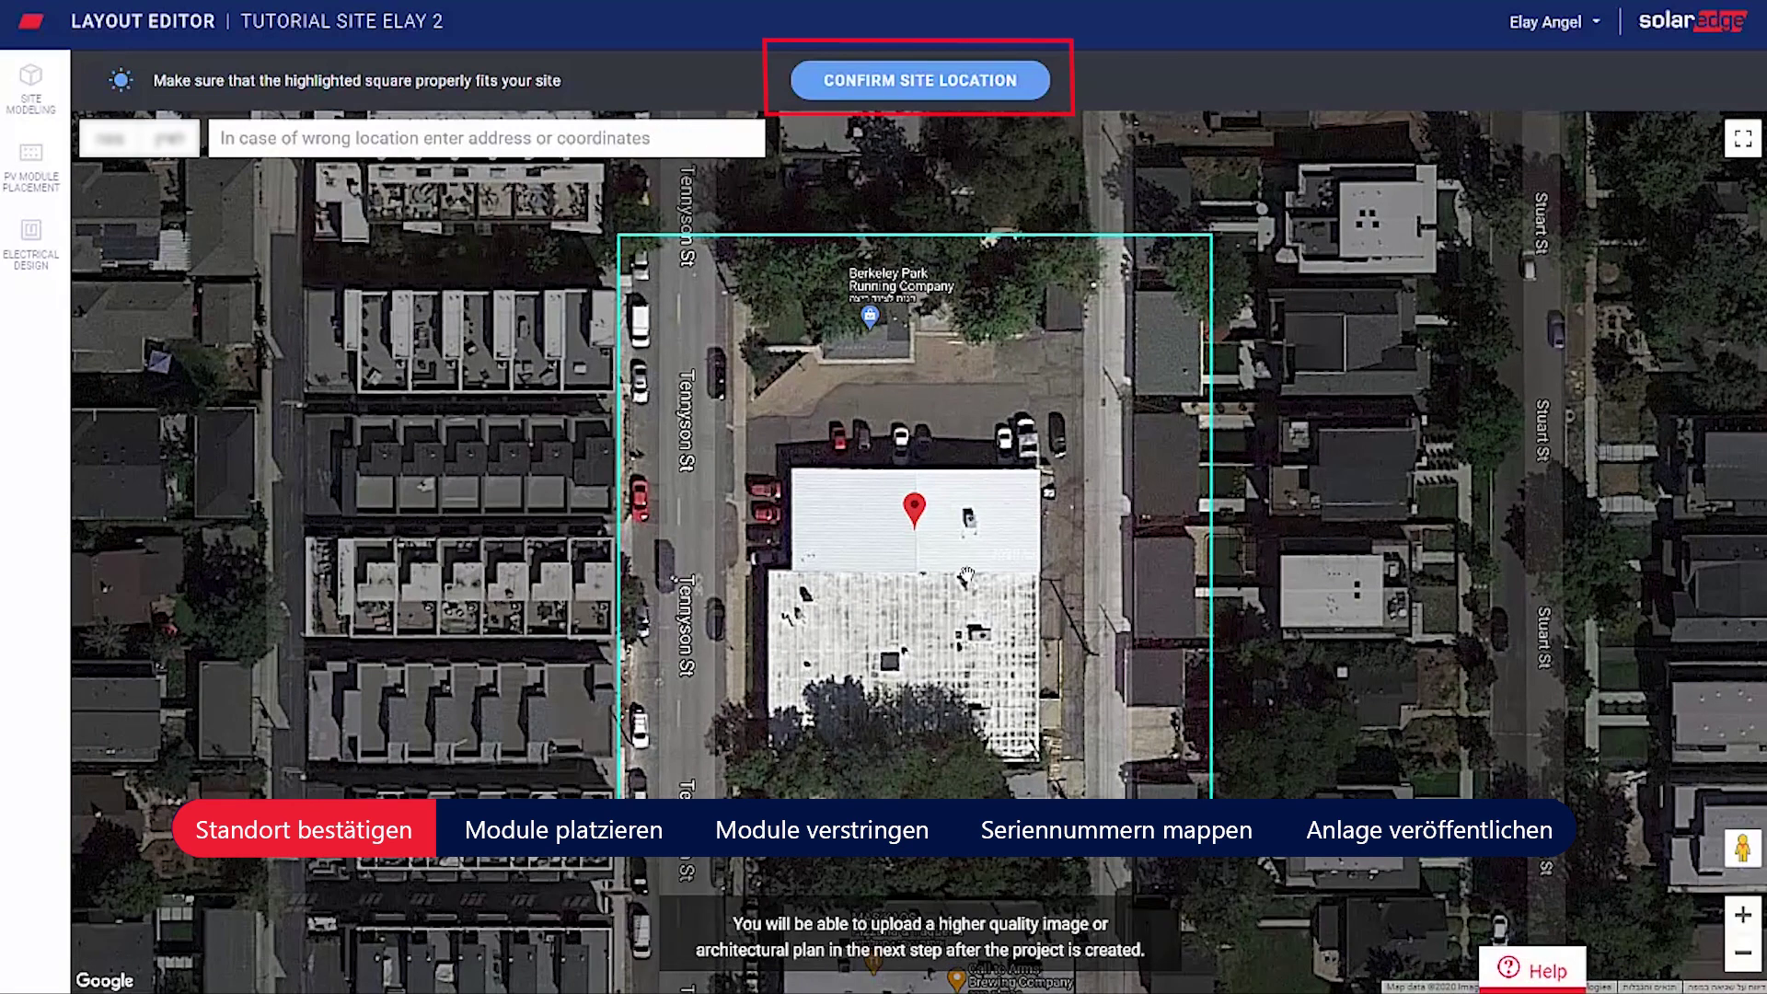
left_click(948, 81)
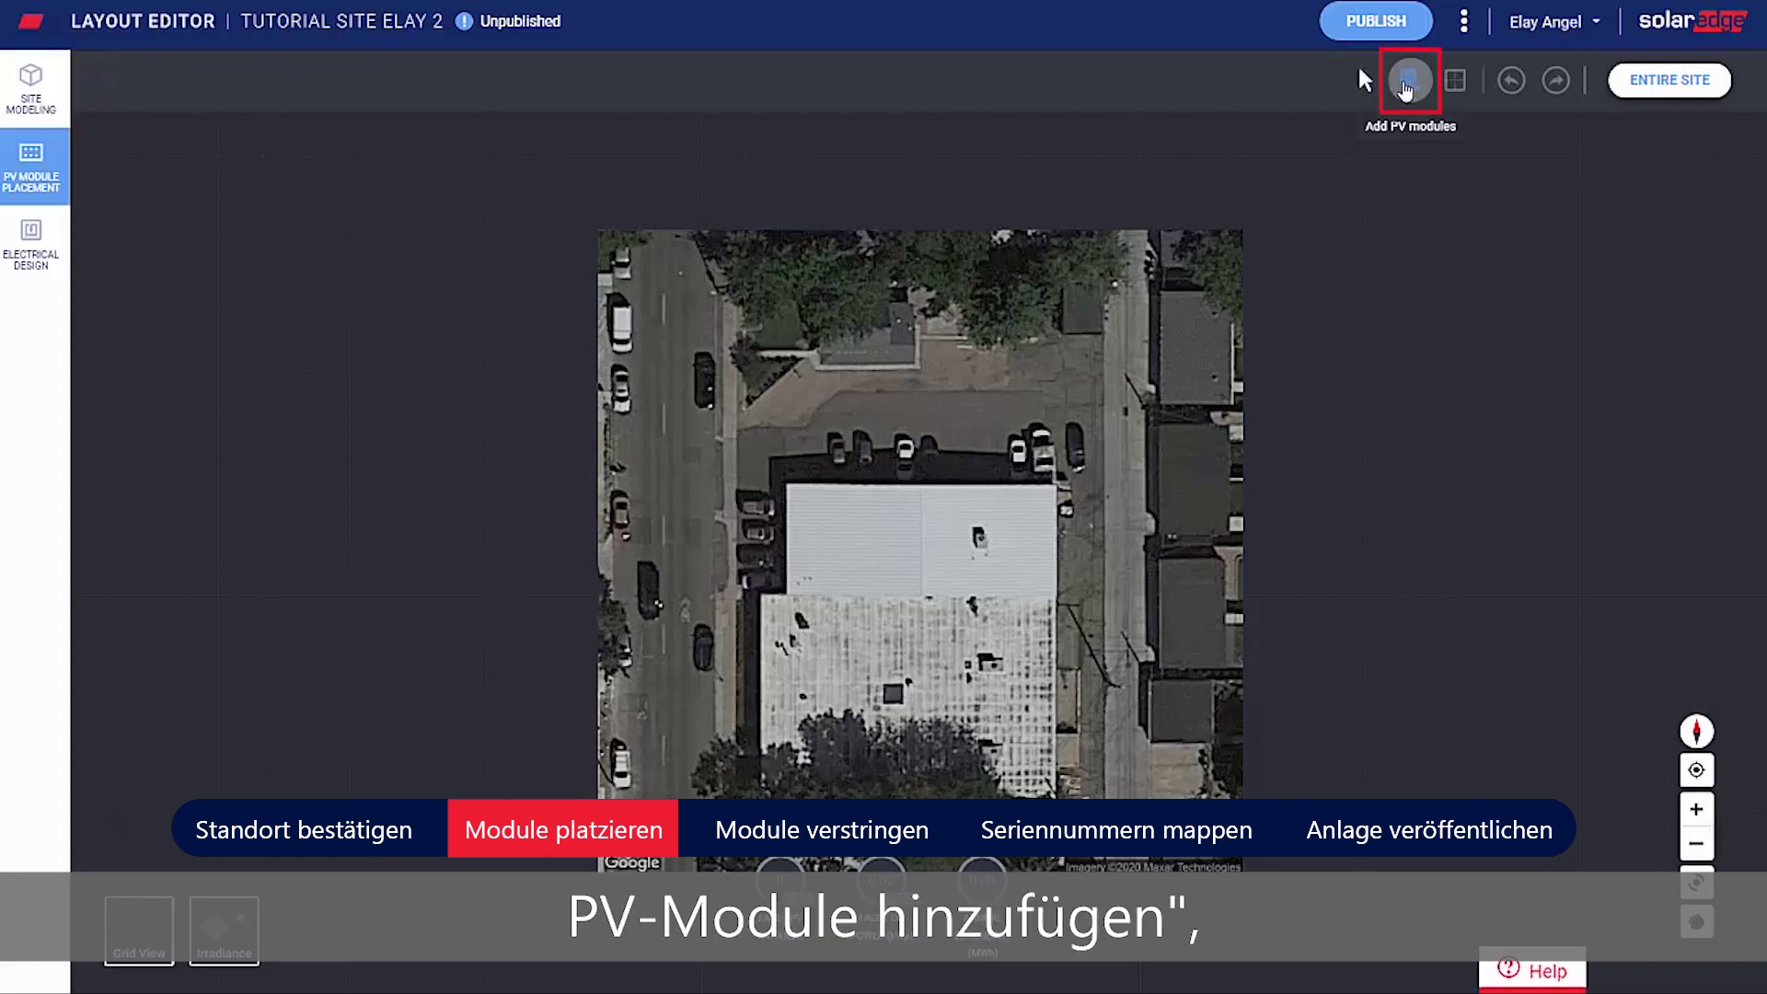
Start PV module placement with LG325N1K-A5 modules, tilted racking, 180° azimuth, 30° tilt, landscape
left_click(1407, 81)
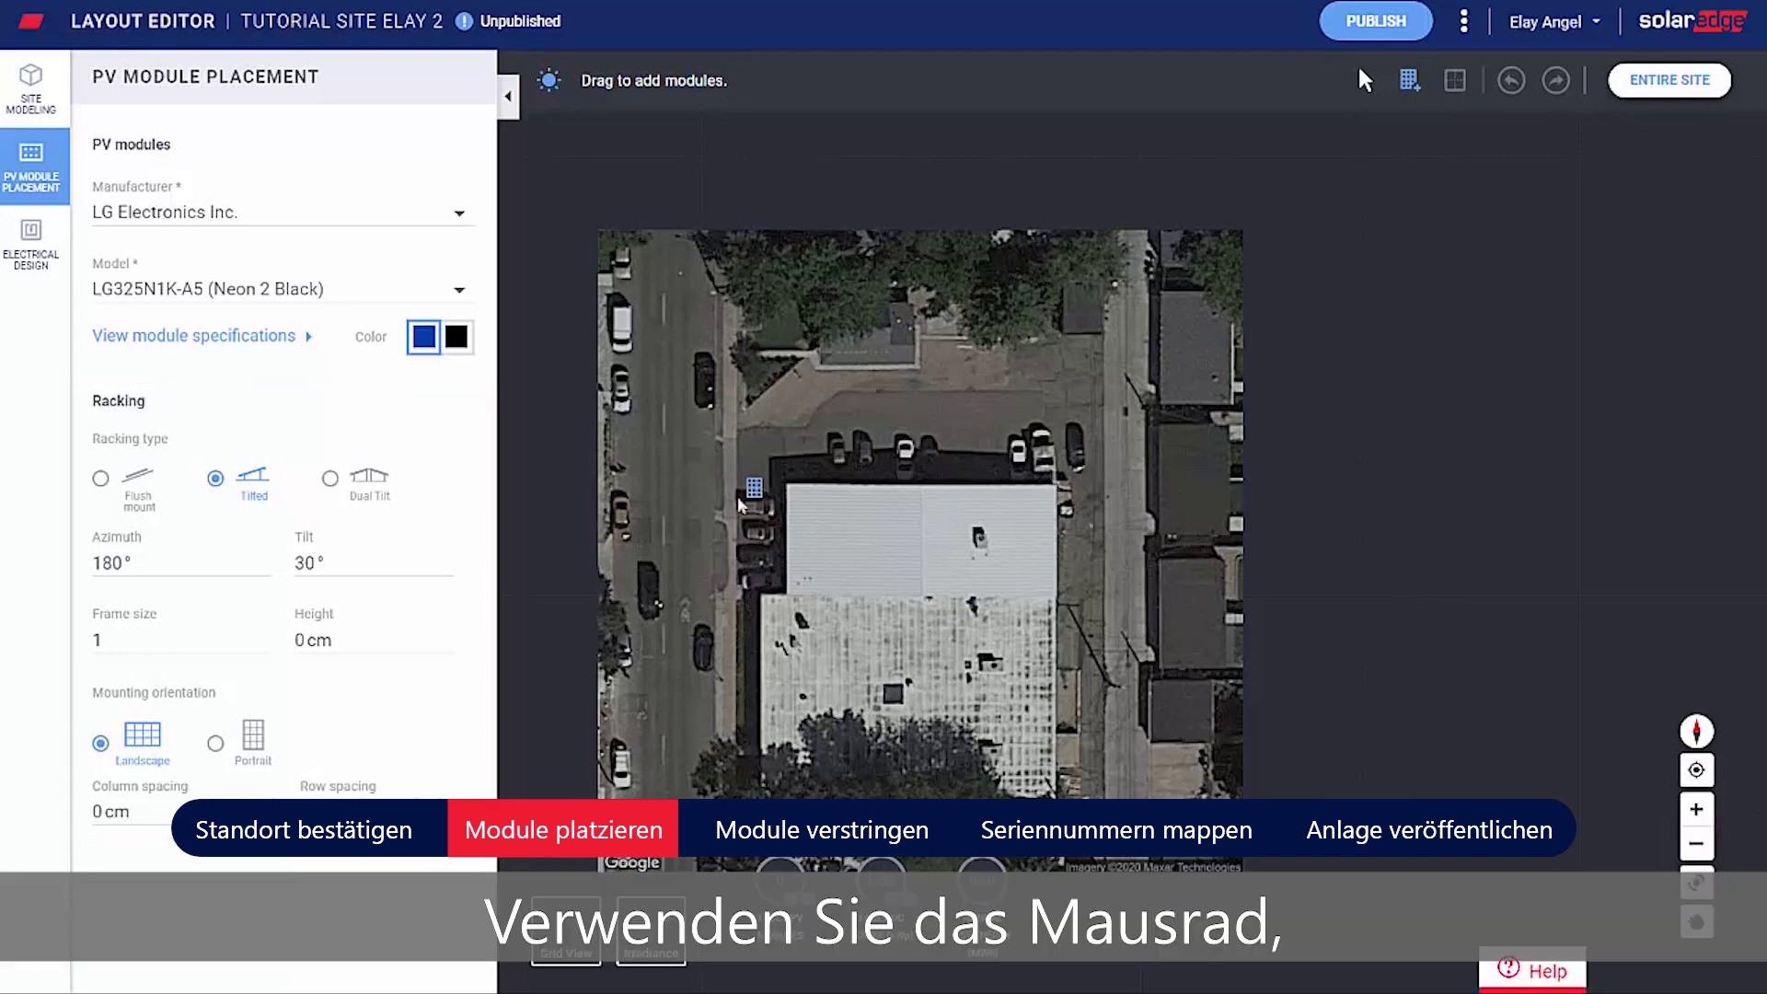
Draw a two-row array of 12 modules on the upper roof and finish placement
scroll(739, 498, "up", 3)
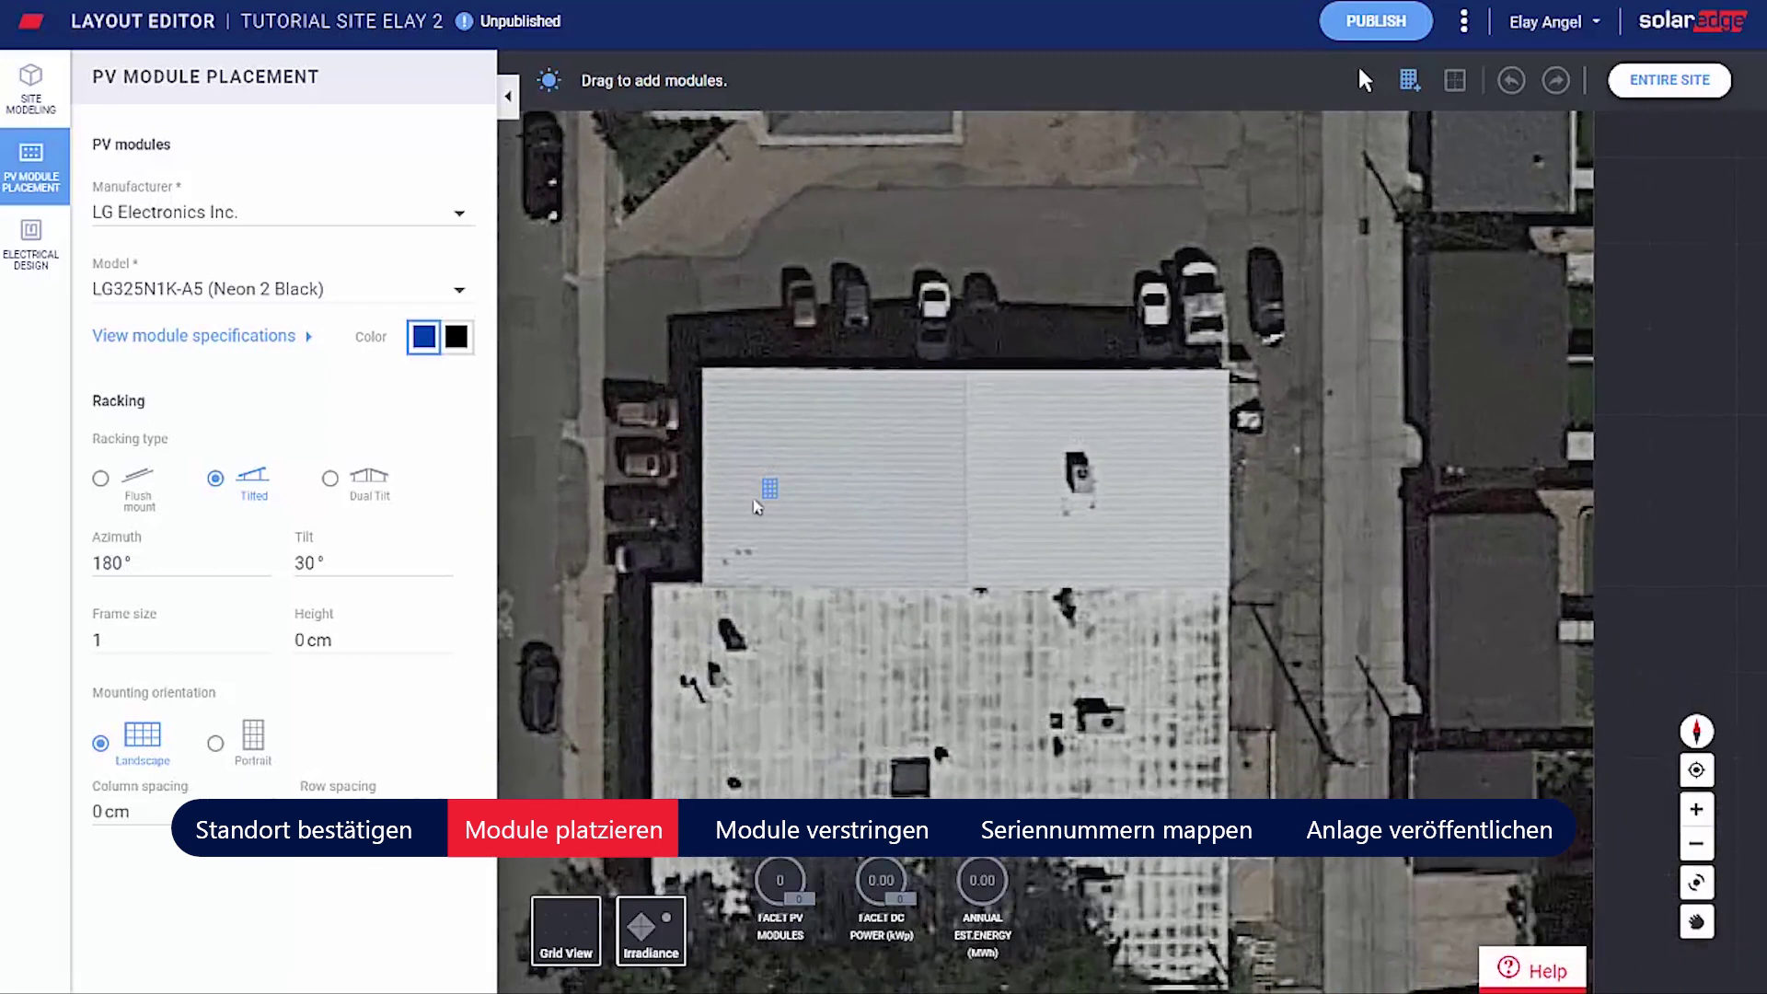
left_click_drag(753, 505, 936, 537)
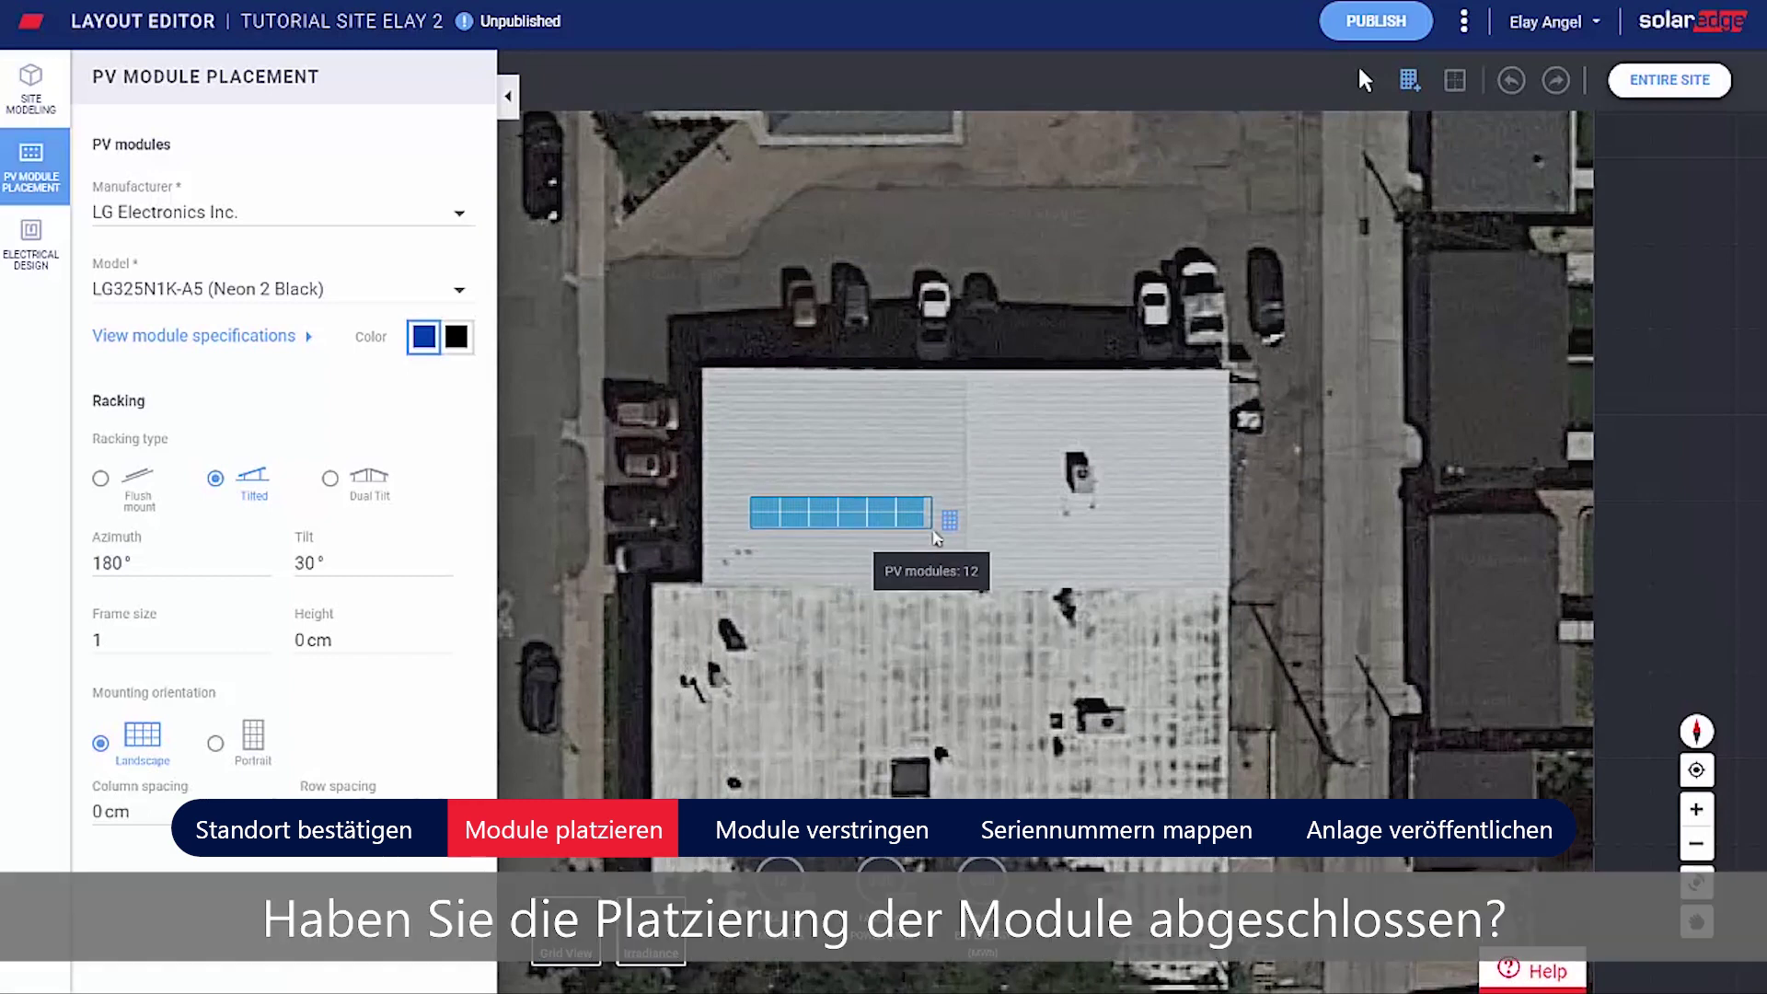
left_click(937, 537)
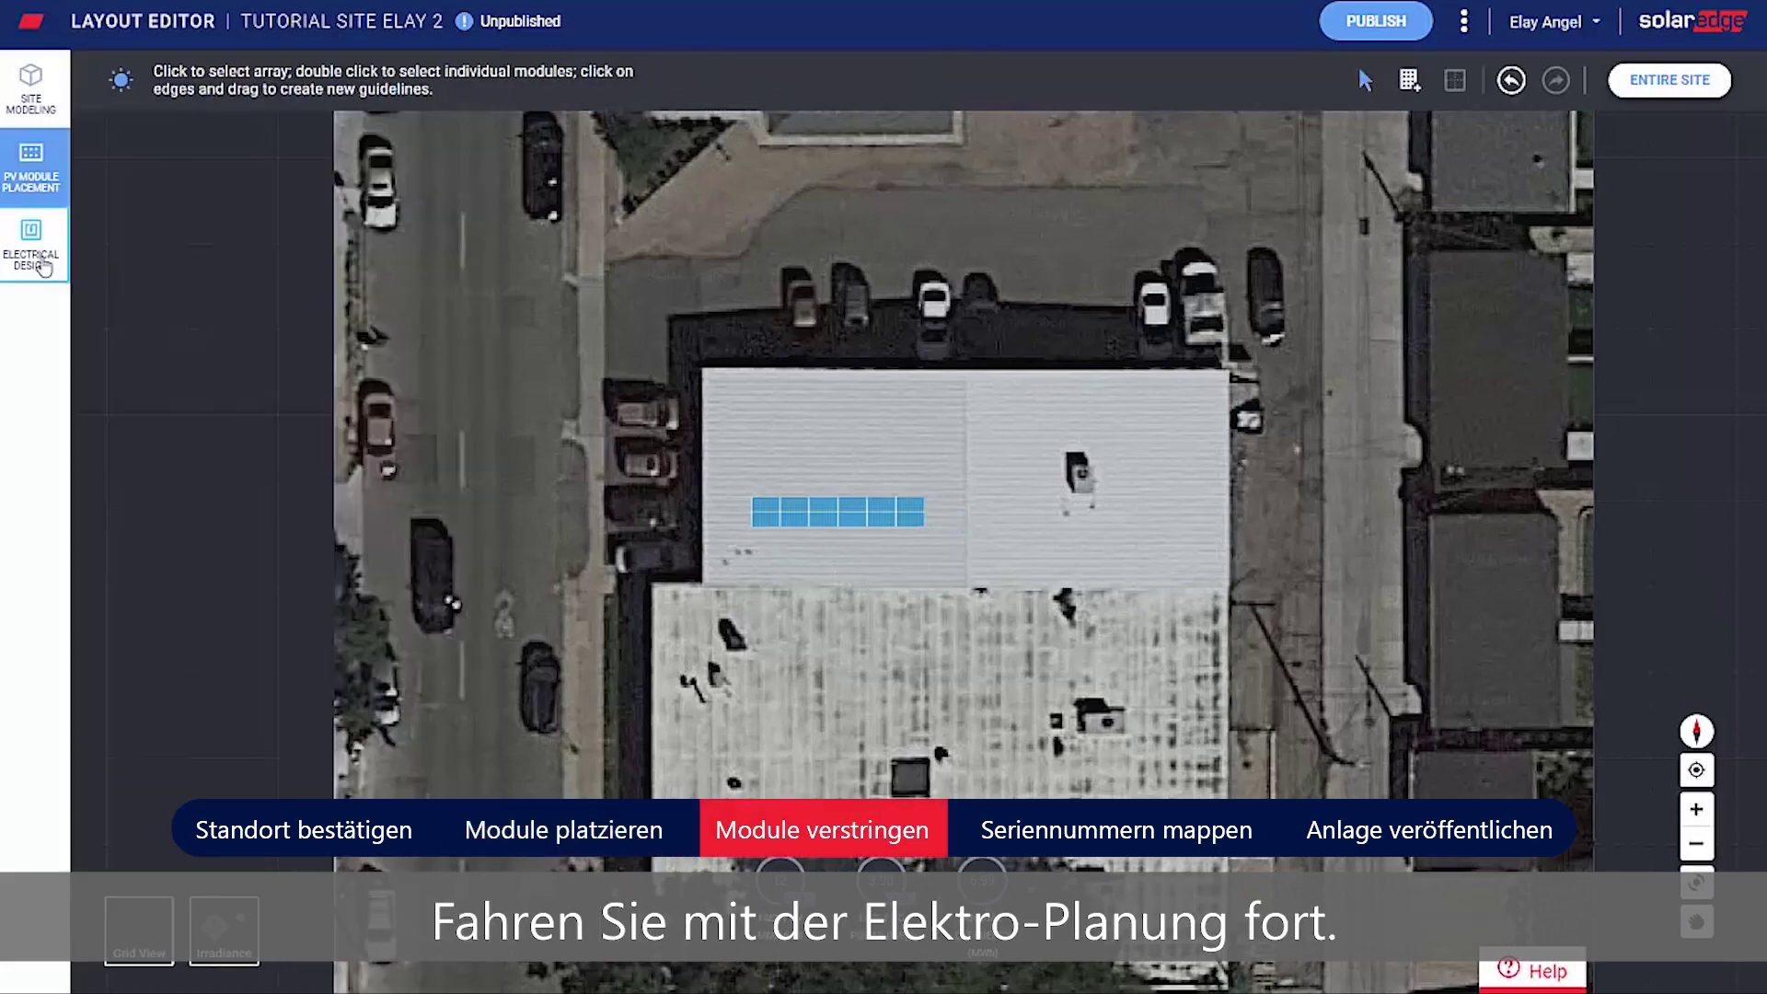
In Electrical Design, string all 12 modules in order to inverter 7F223D80-5E
left_click(37, 259)
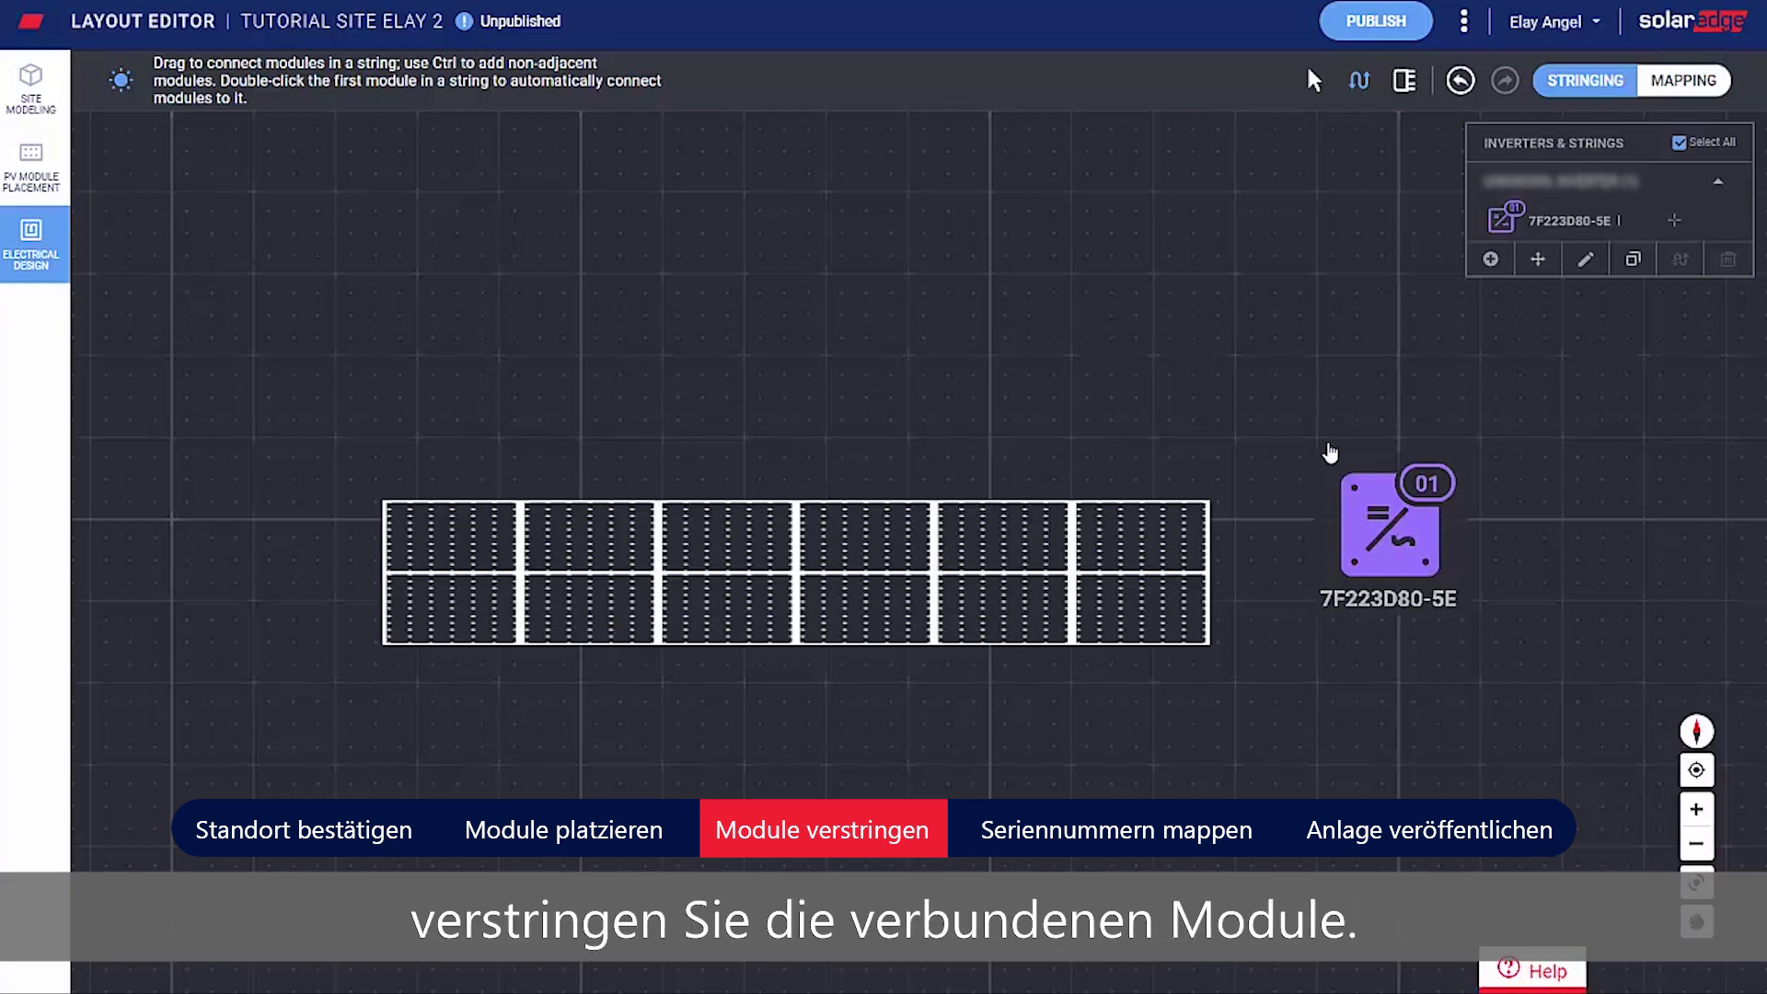
mouse_move(584, 543)
left_mouse_down()
mouse_move(903, 533)
mouse_move(1133, 552)
mouse_move(1121, 598)
mouse_move(992, 610)
mouse_move(457, 594)
left_mouse_up()
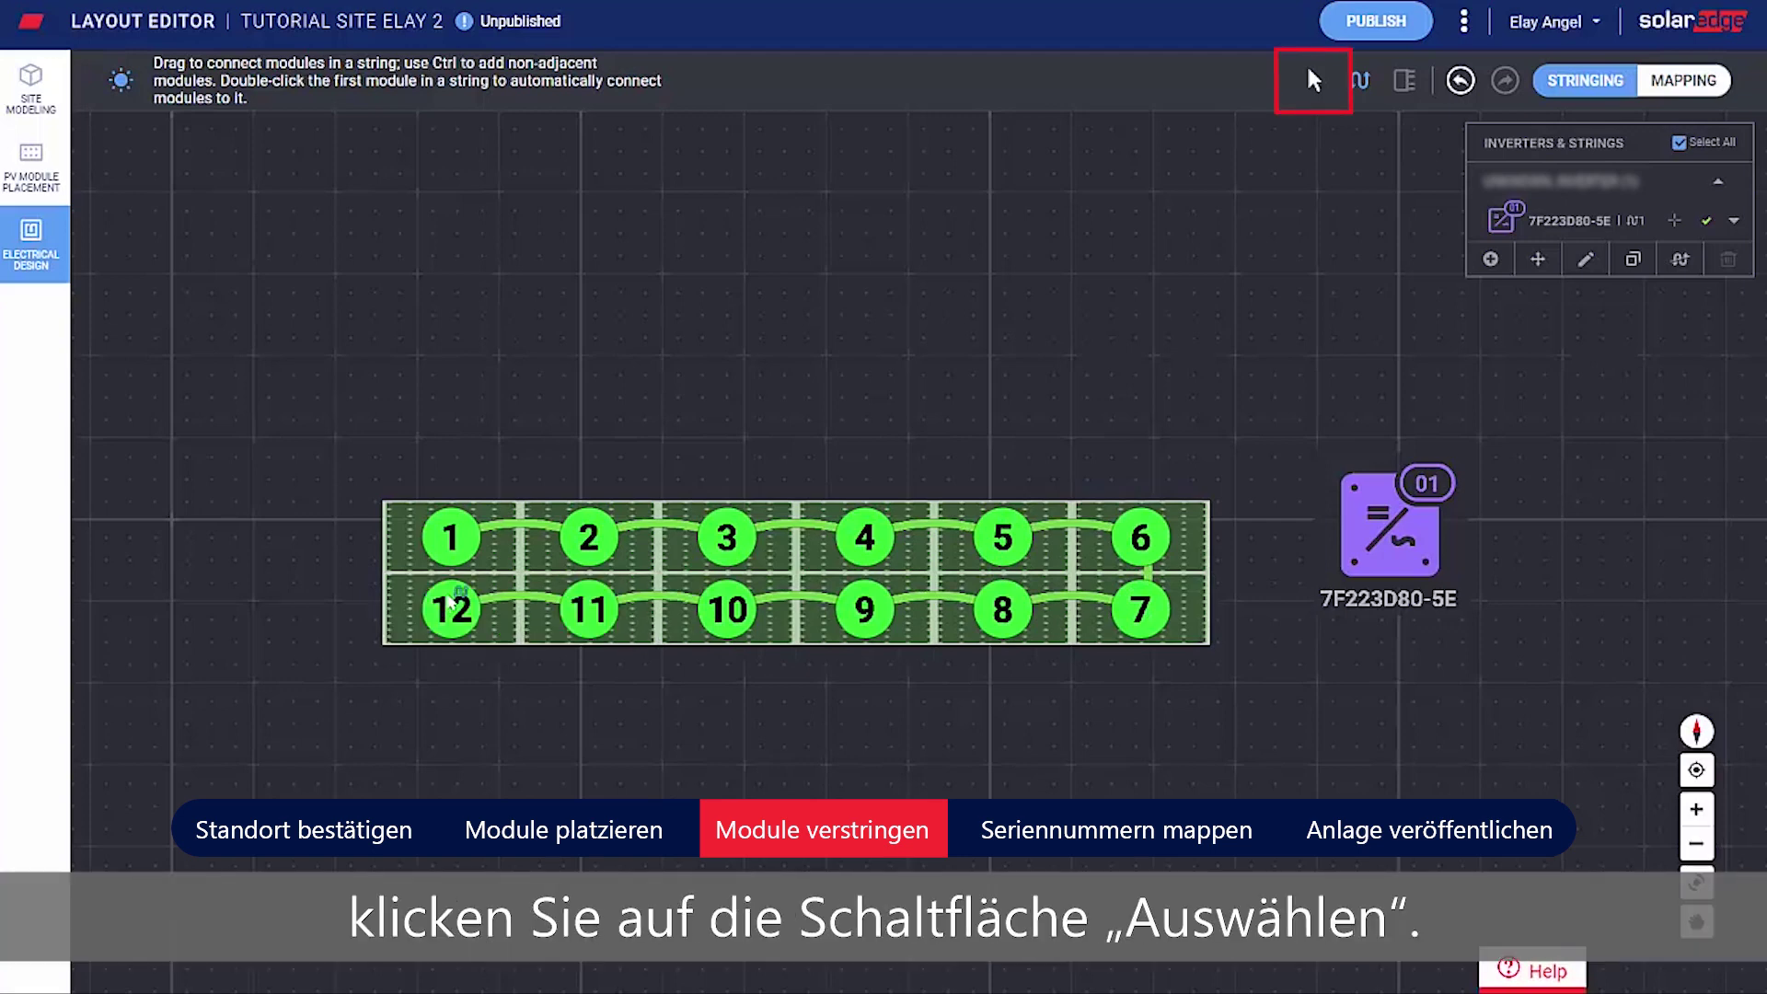
Move the inverter above the module array and switch to serial-number mapping mode
left_click(1310, 81)
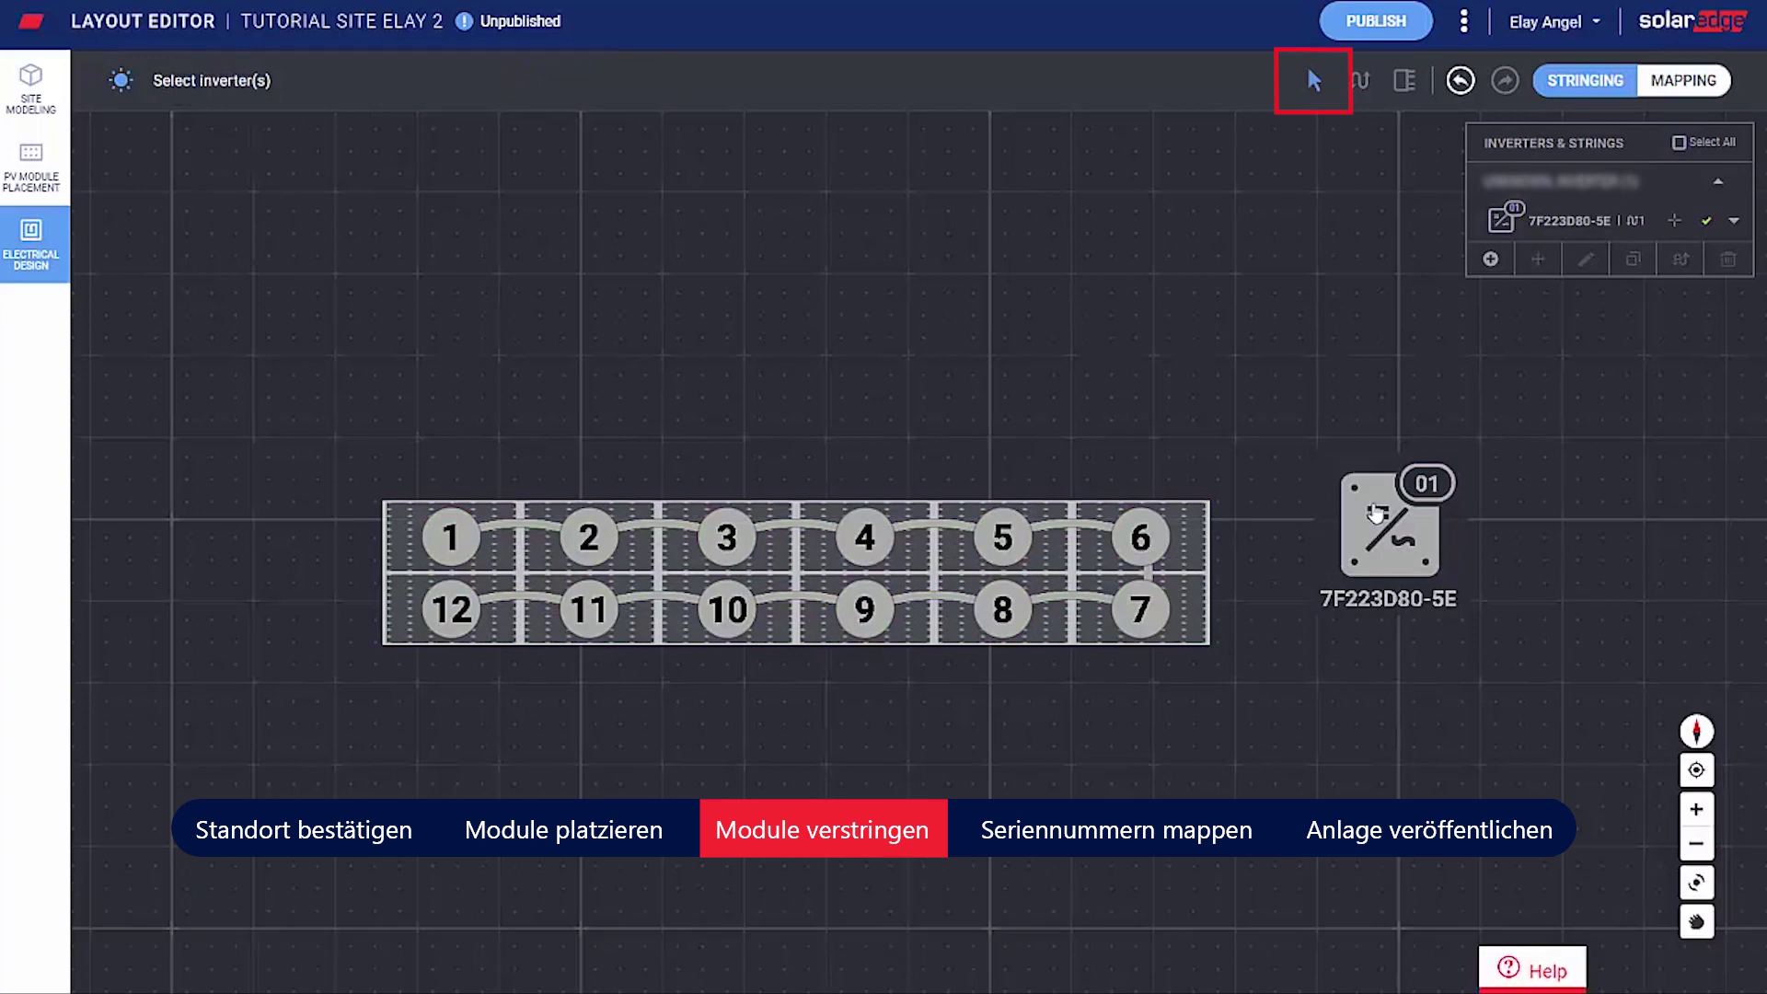
left_click(1345, 490)
left_click_drag(981, 373, 756, 353)
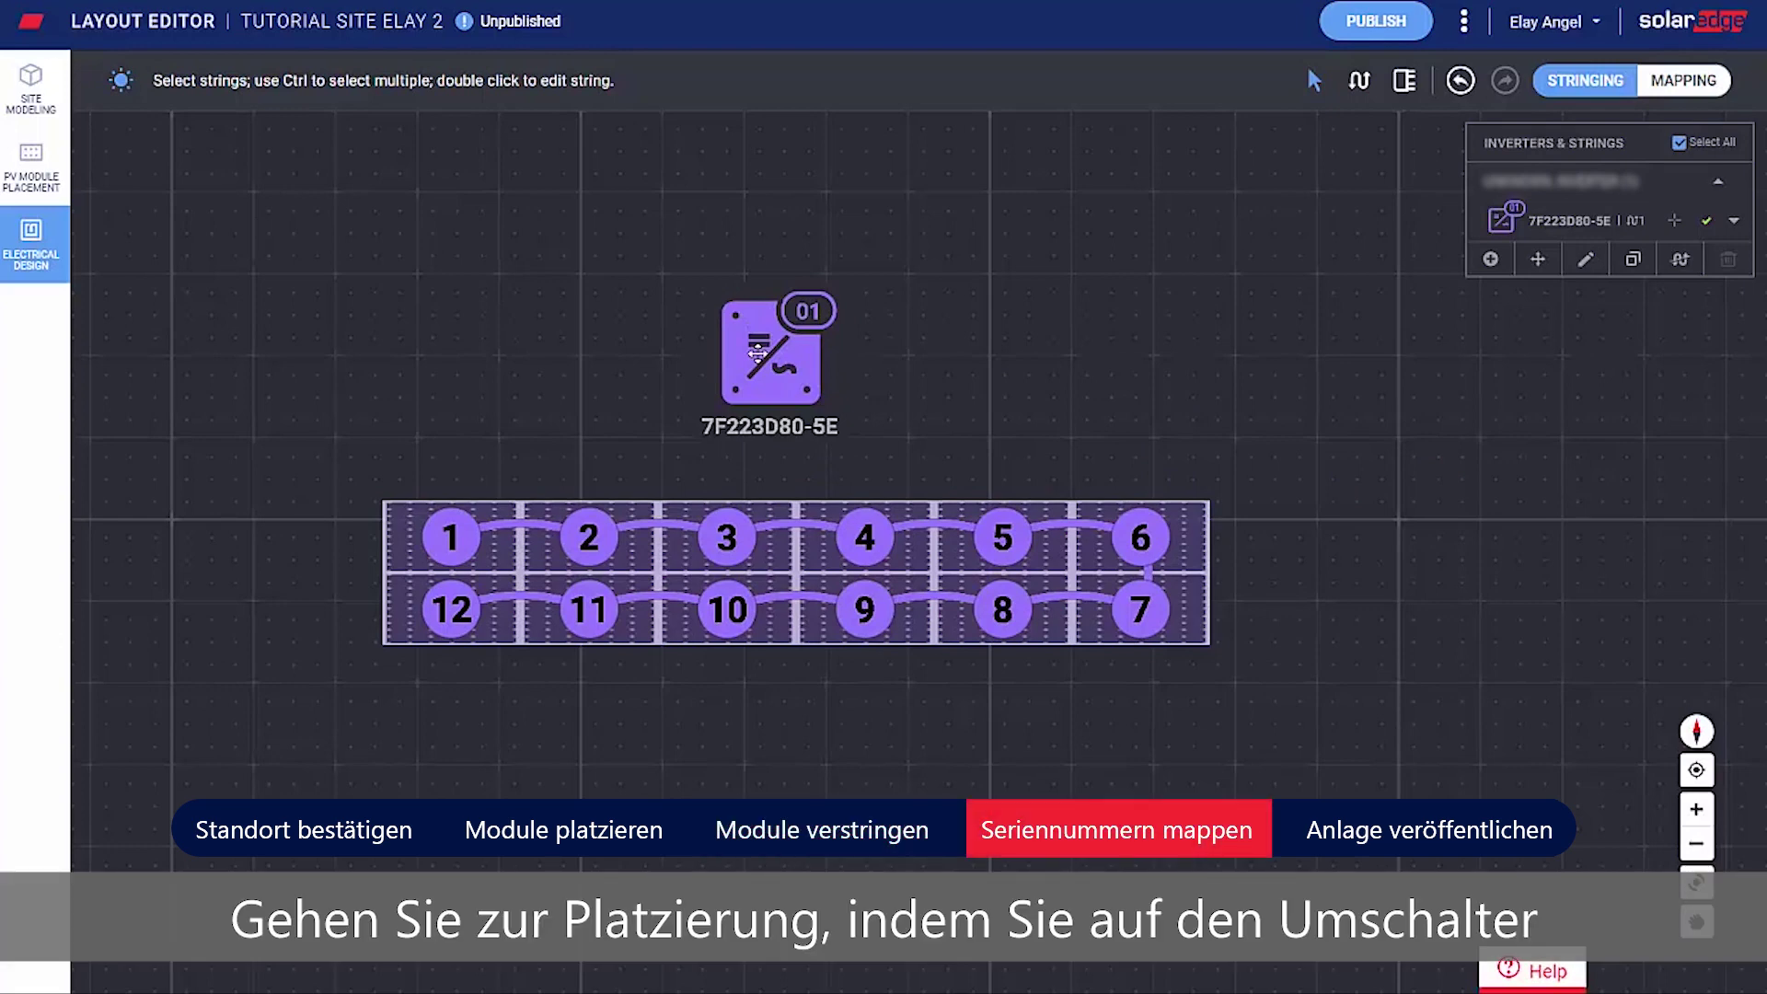
left_click(1683, 83)
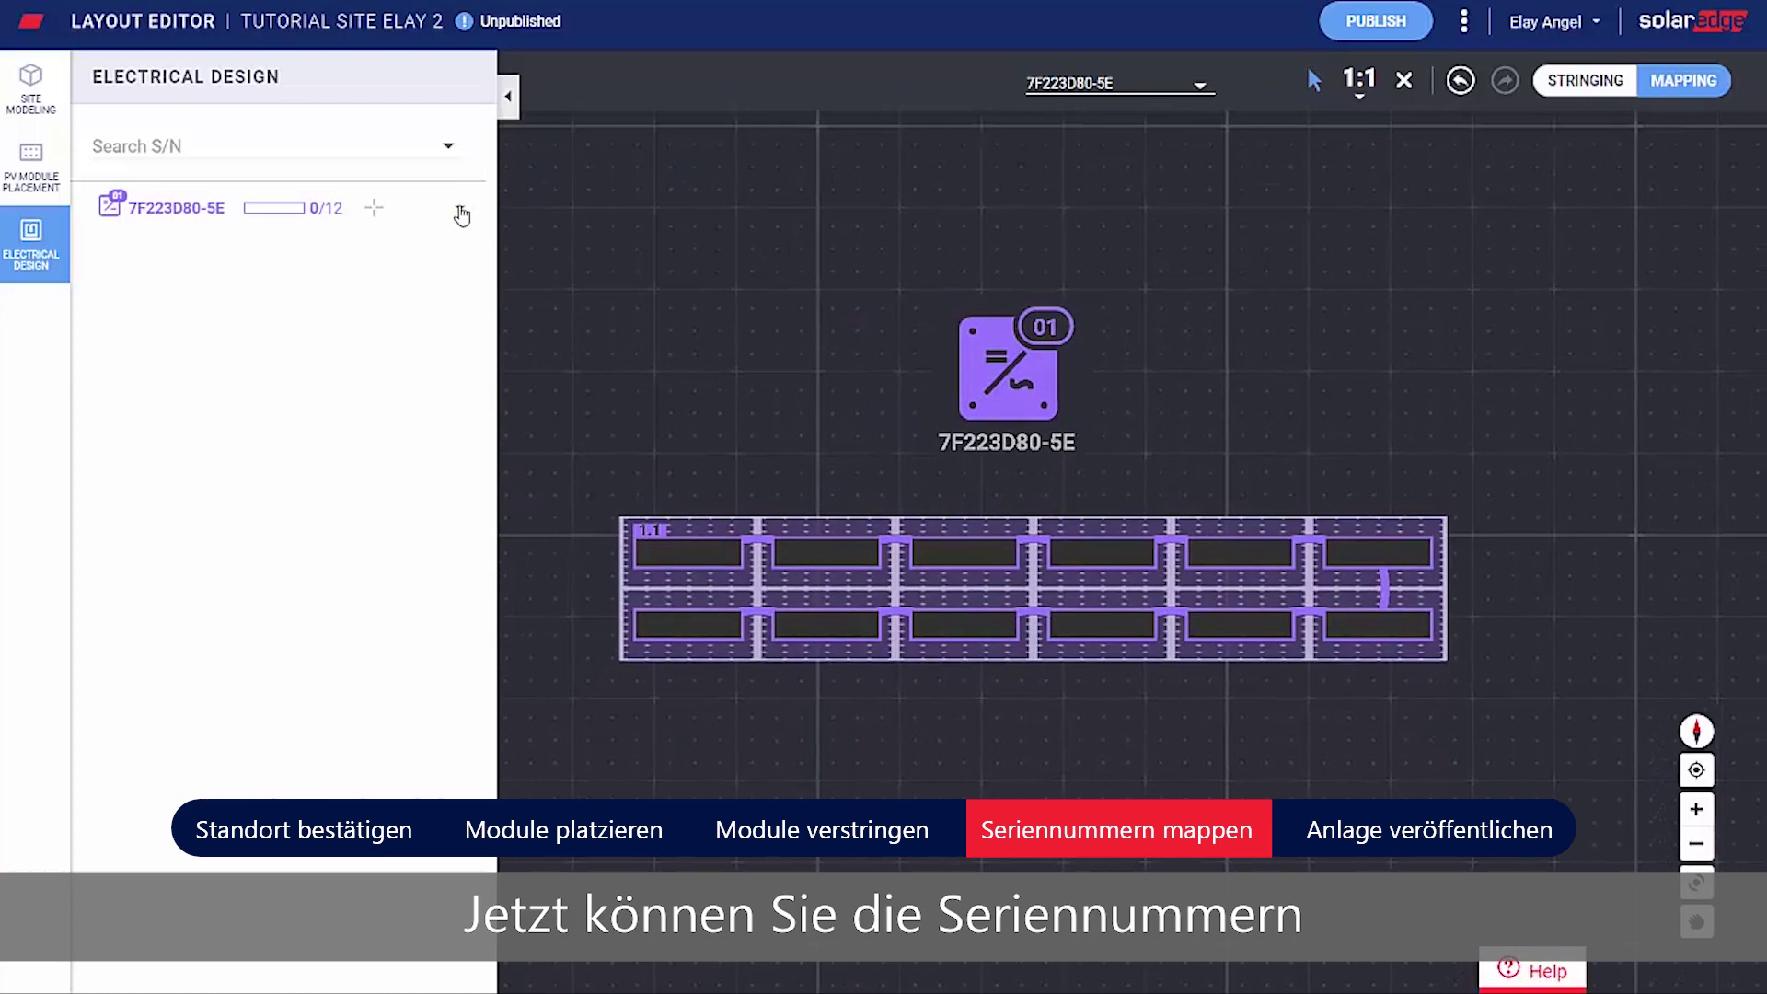
left_click(460, 208)
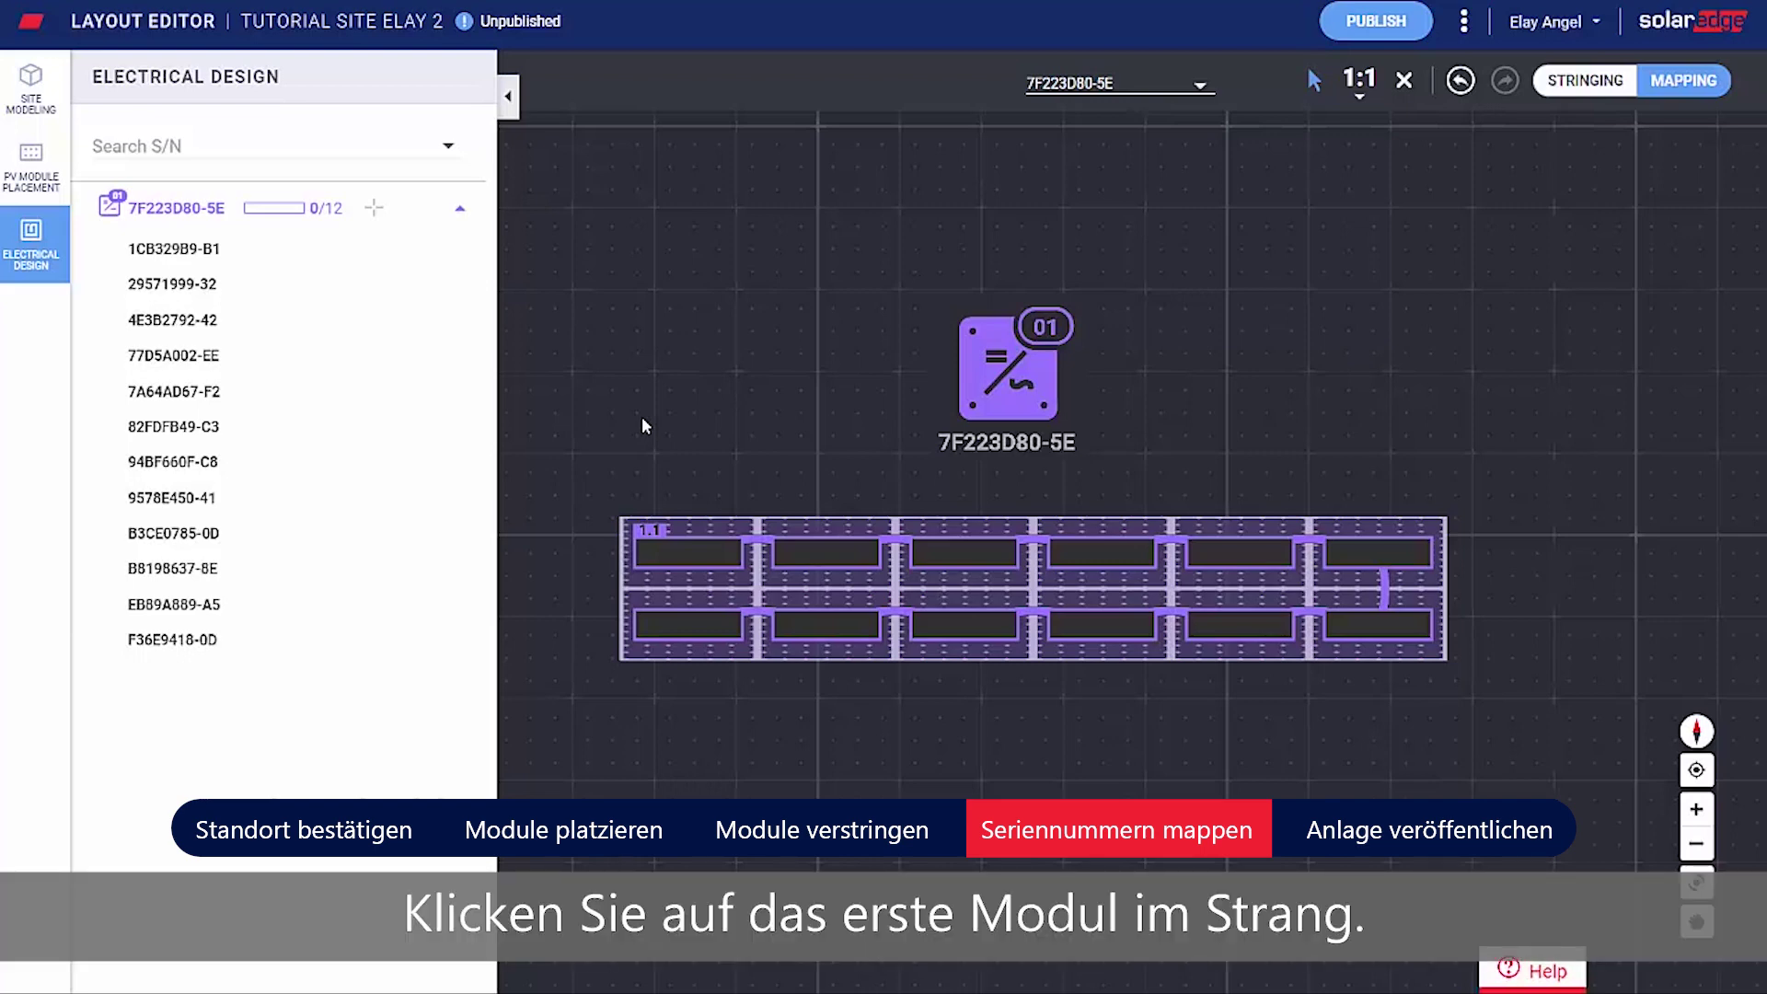
left_click(707, 563)
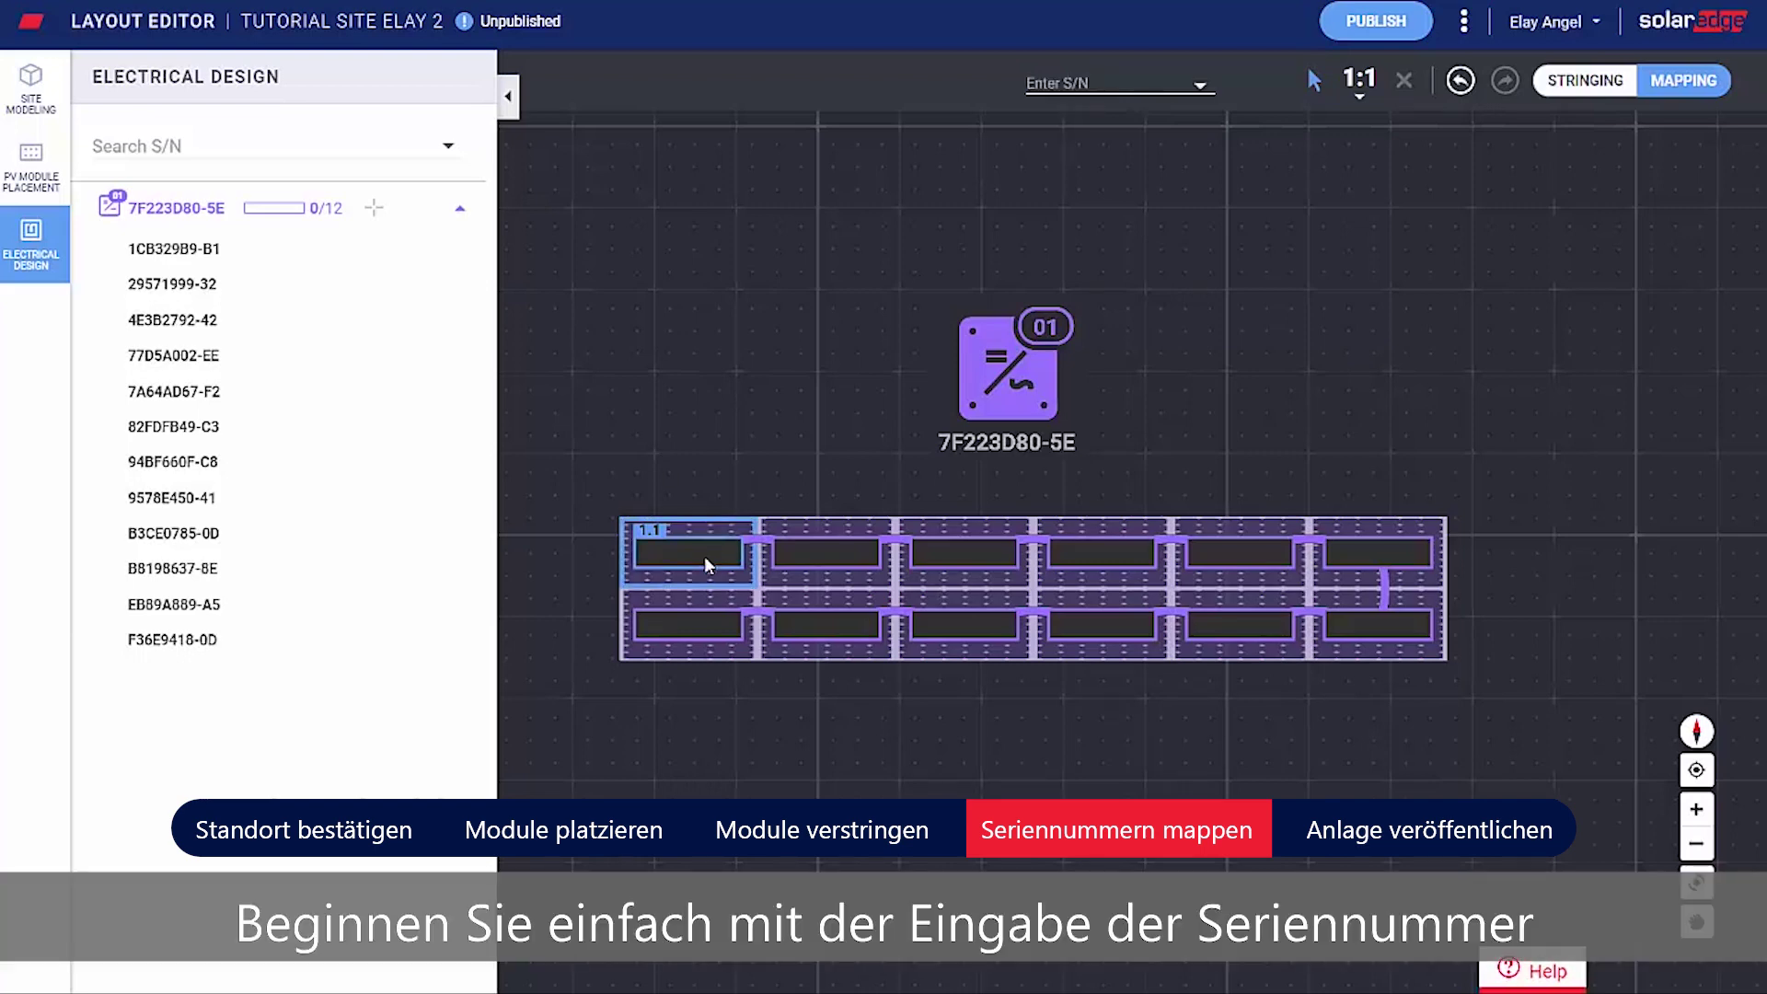
type("B1")
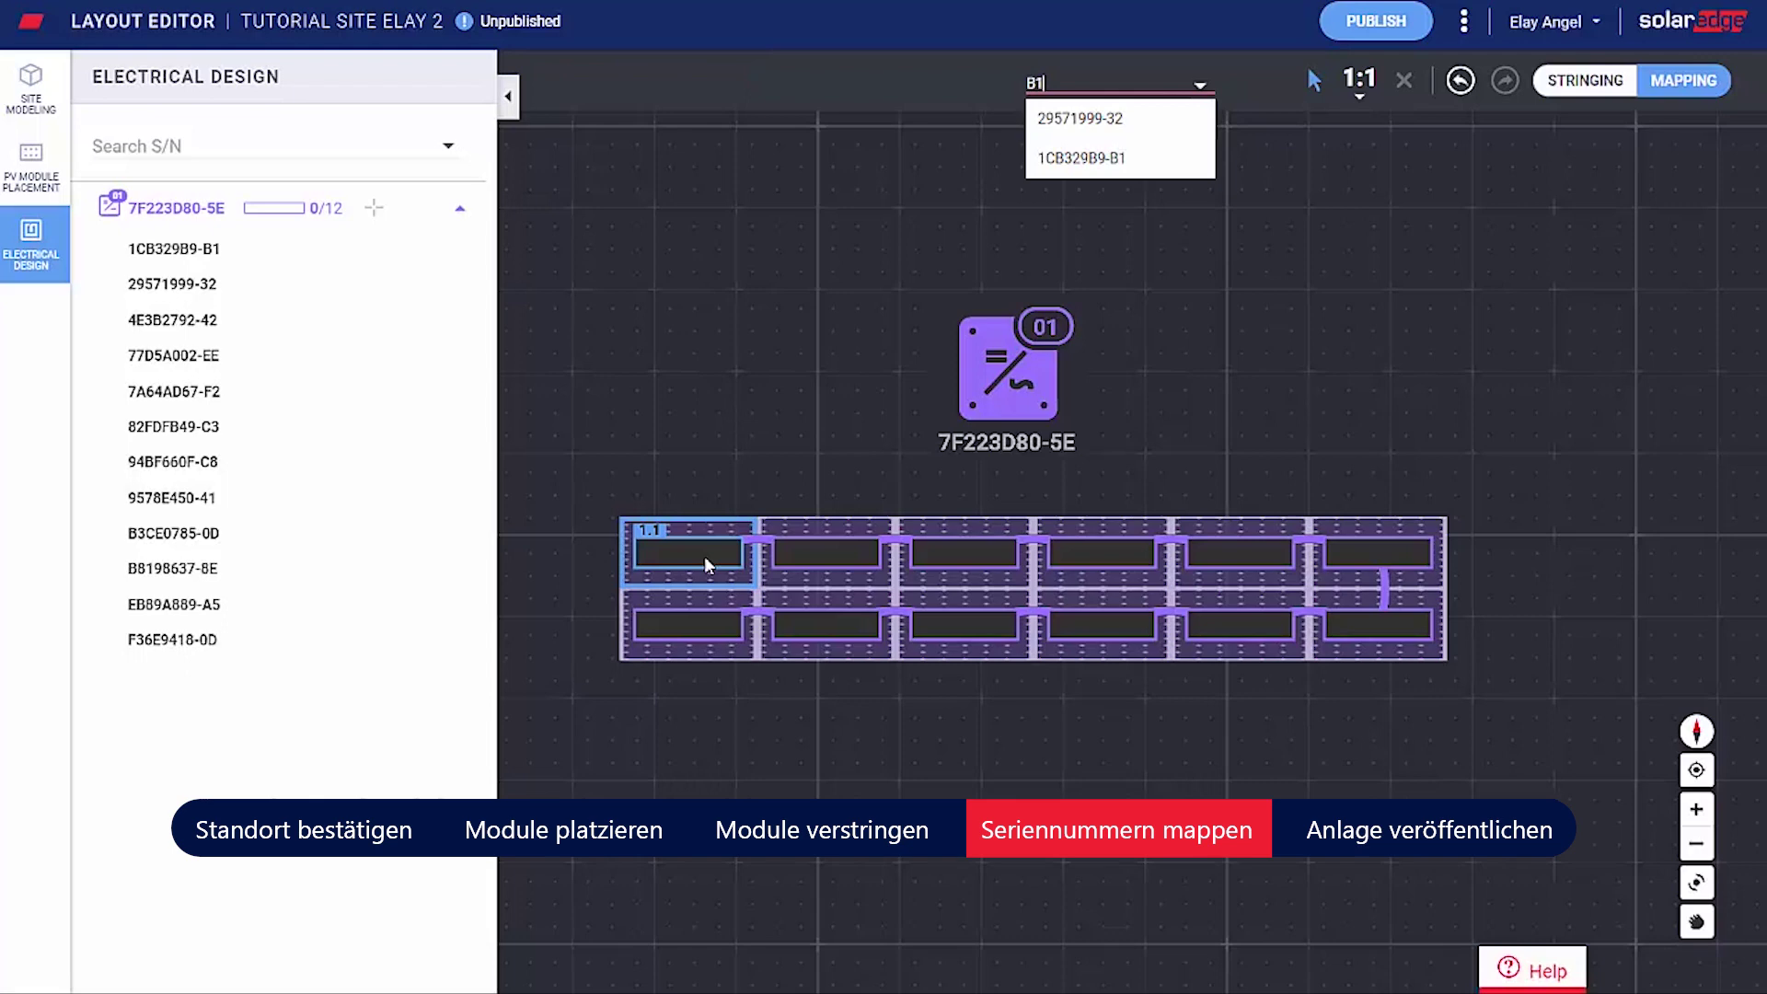
key("Down")
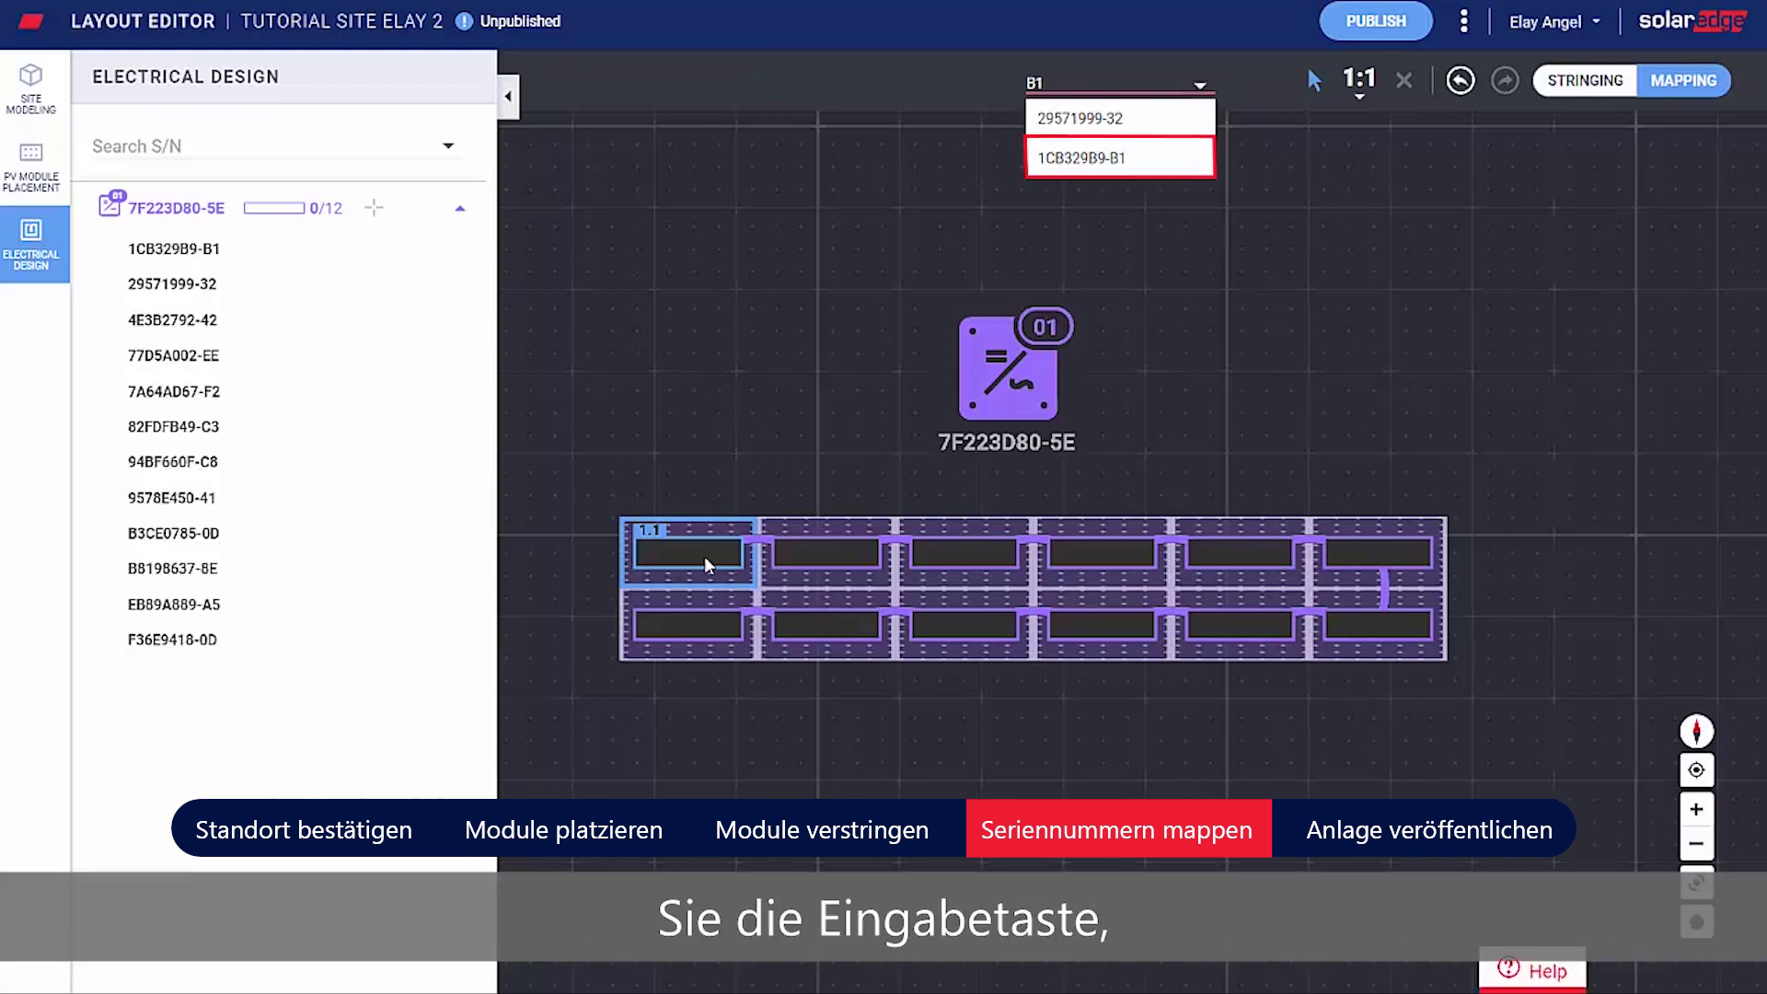
key("Return")
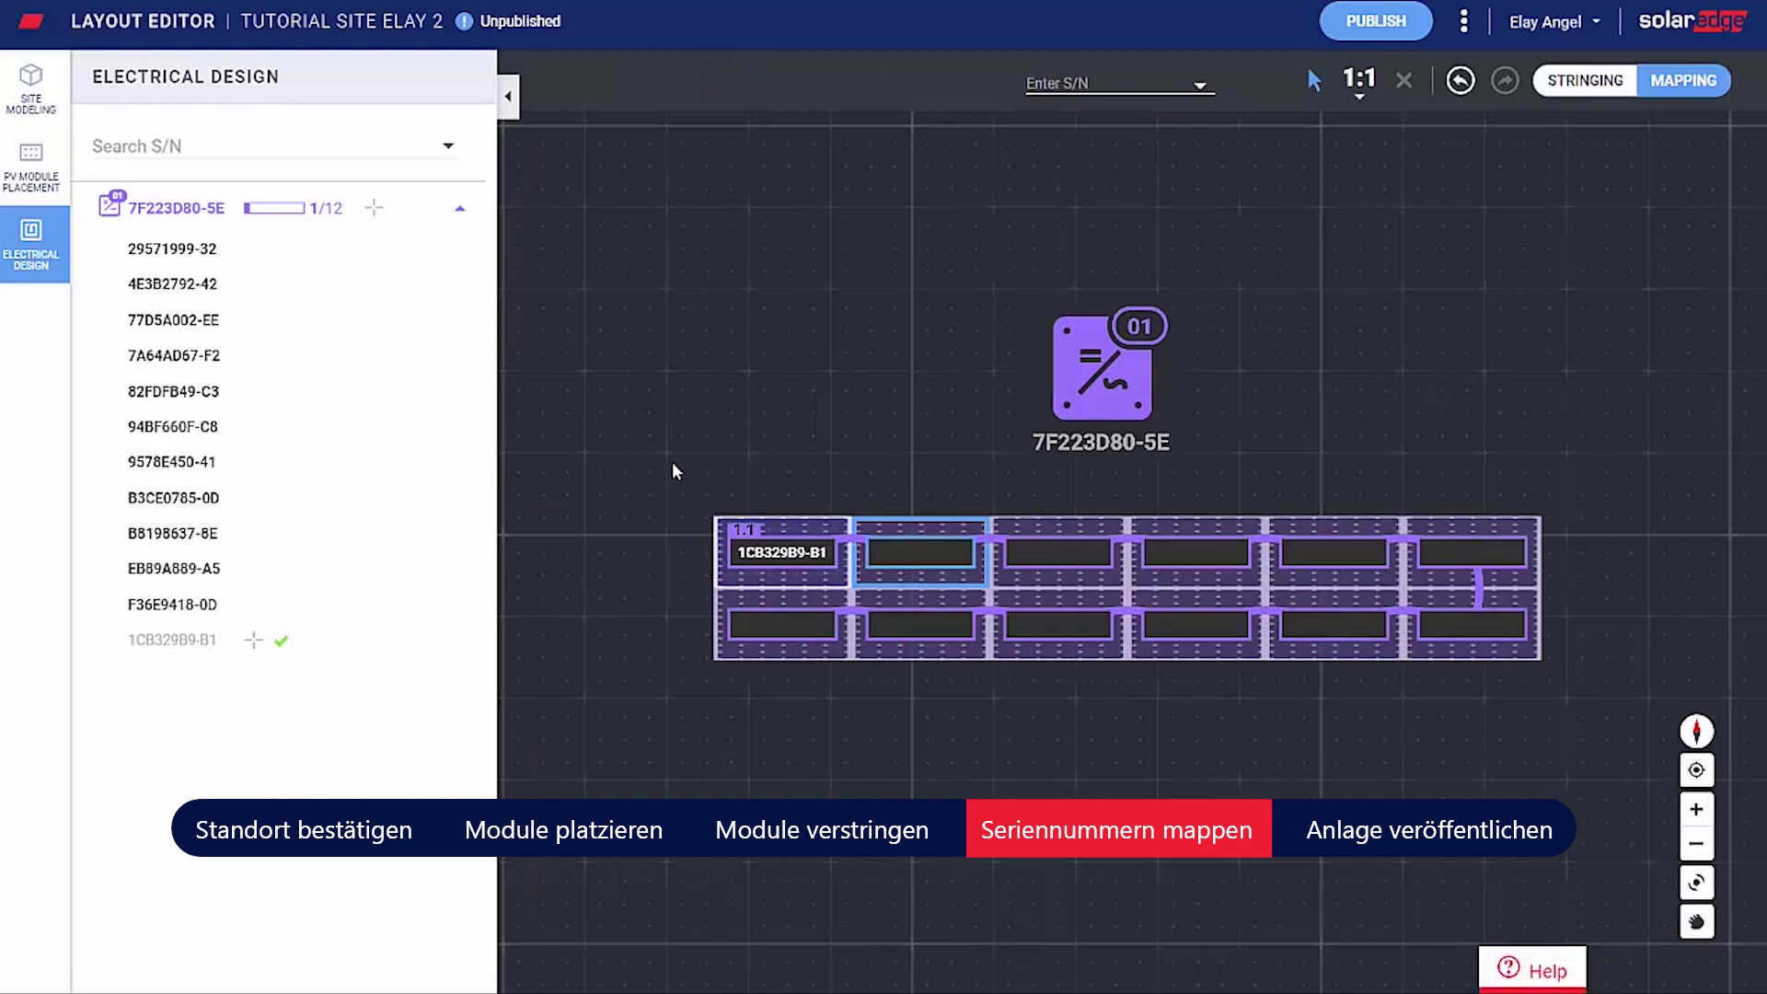
type("3")
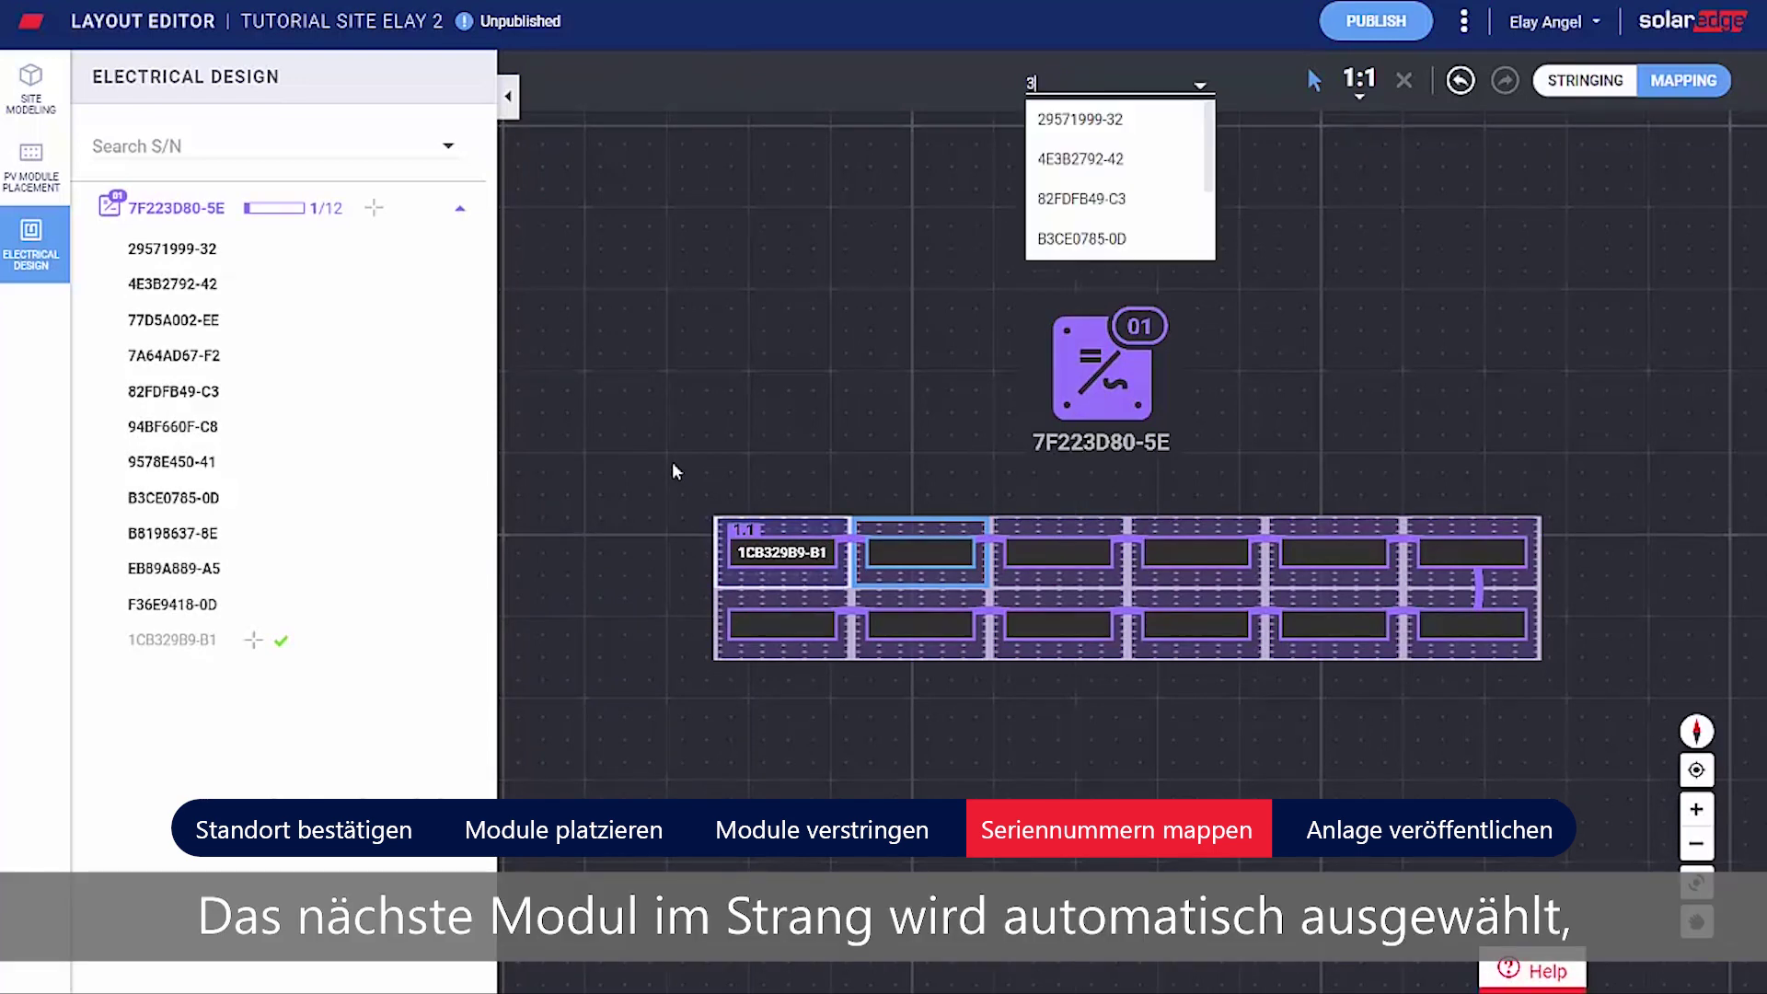
type("2")
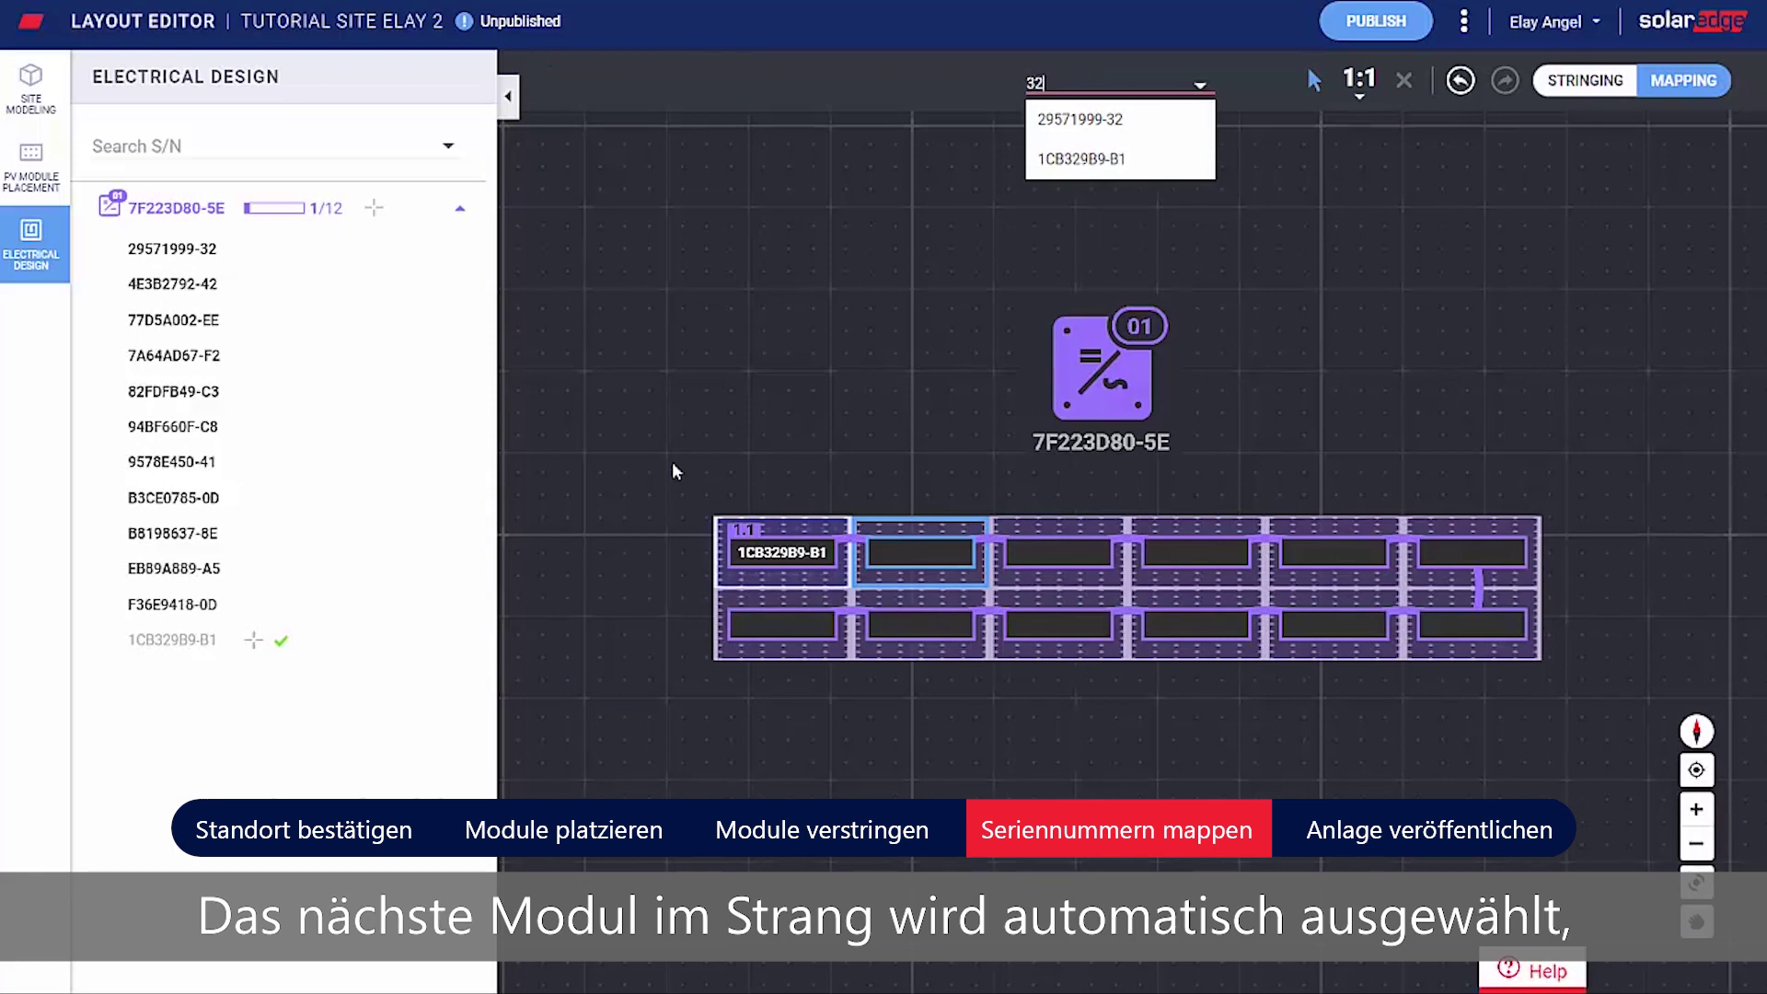
key("Down")
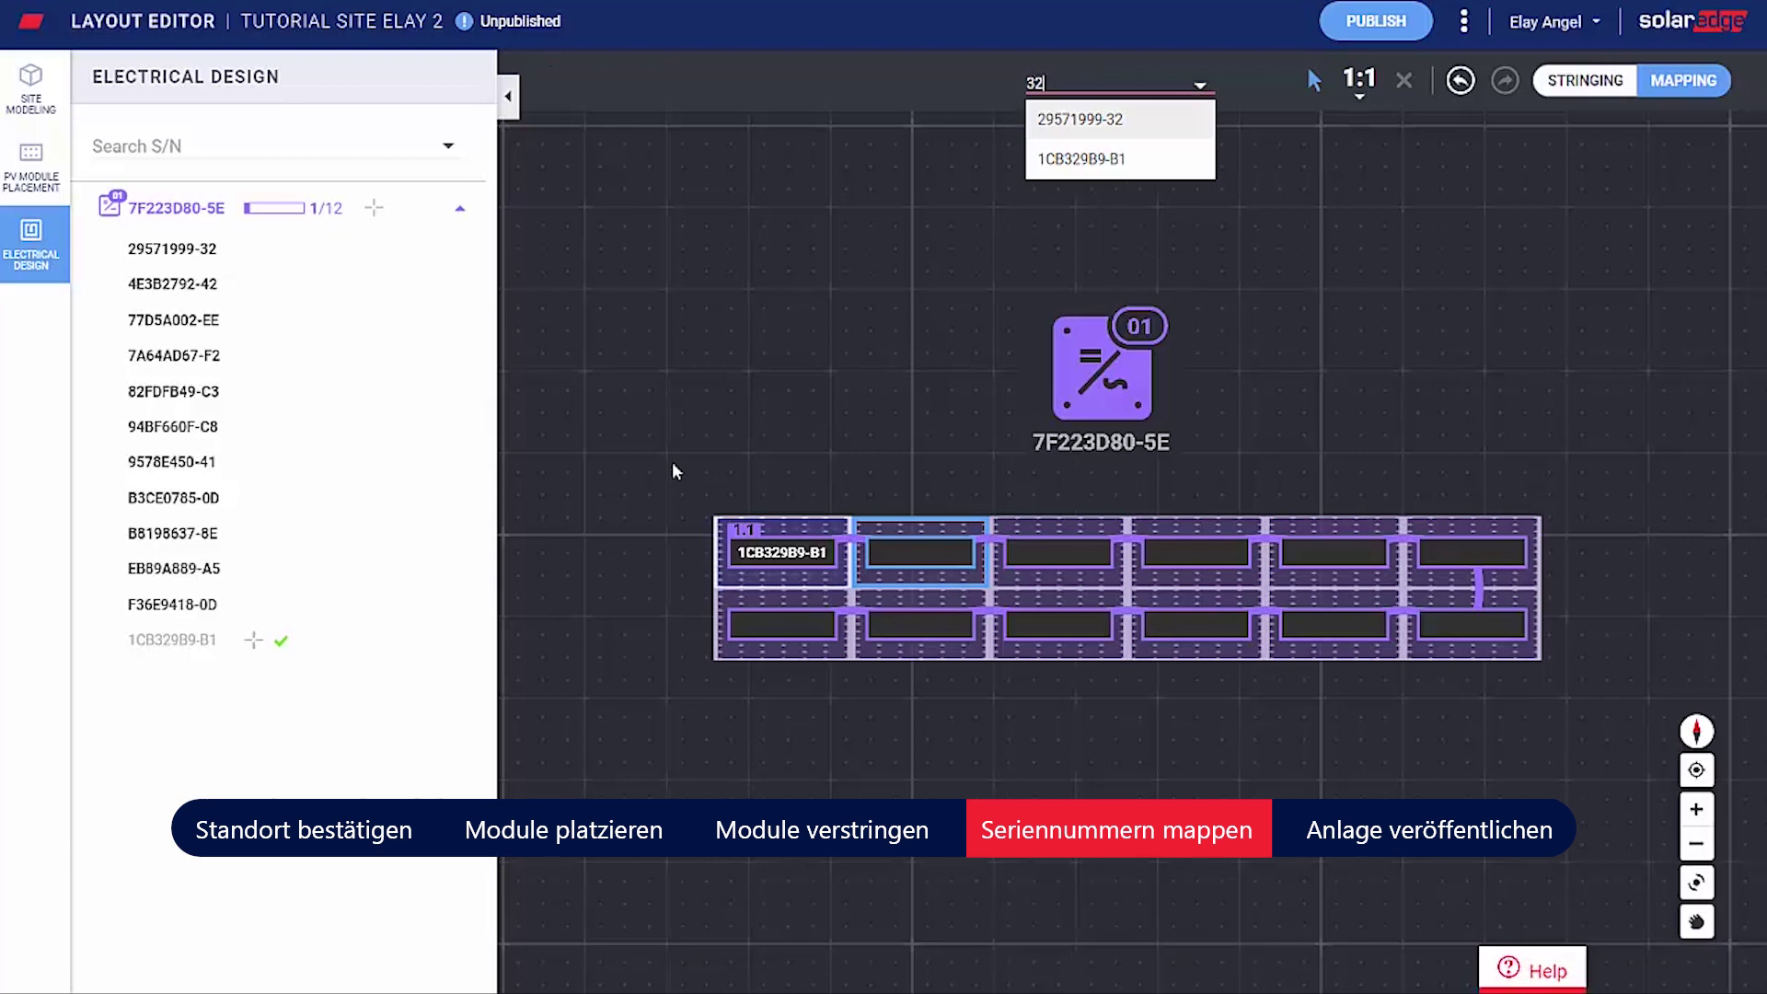
key("Return")
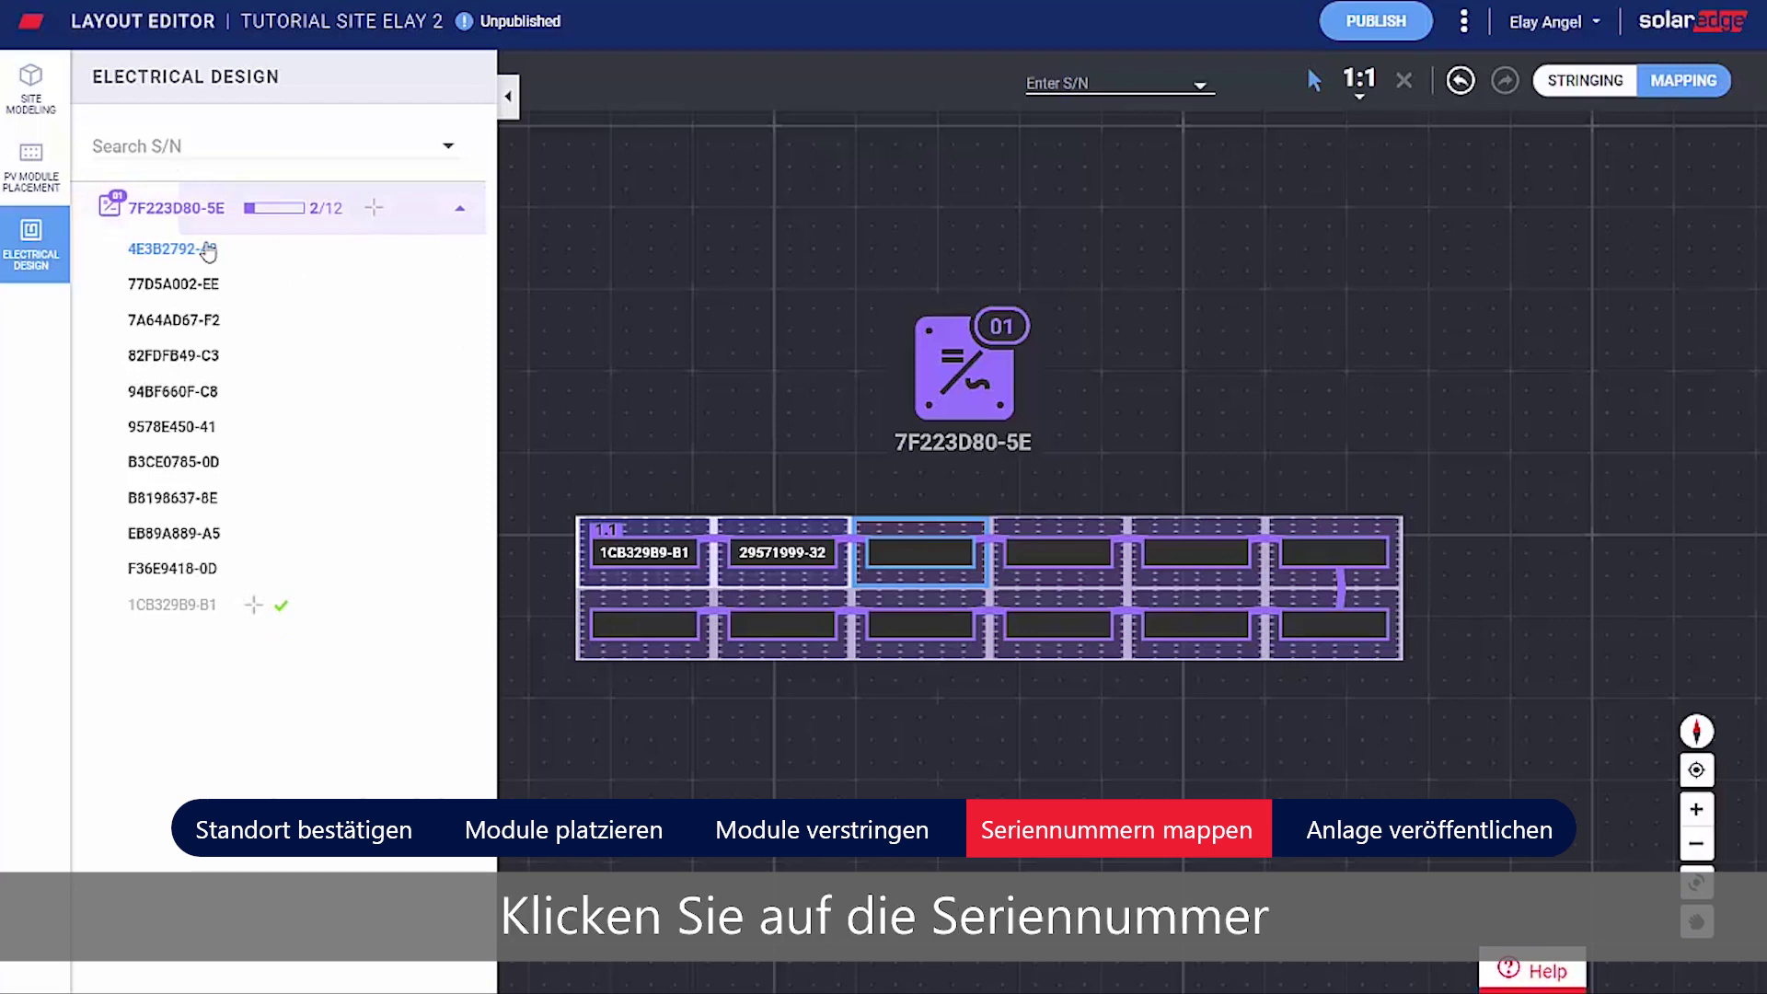
Map serial 4E3B2792-42 onto the third module and reopen the inverter's serial list
left_click(206, 250)
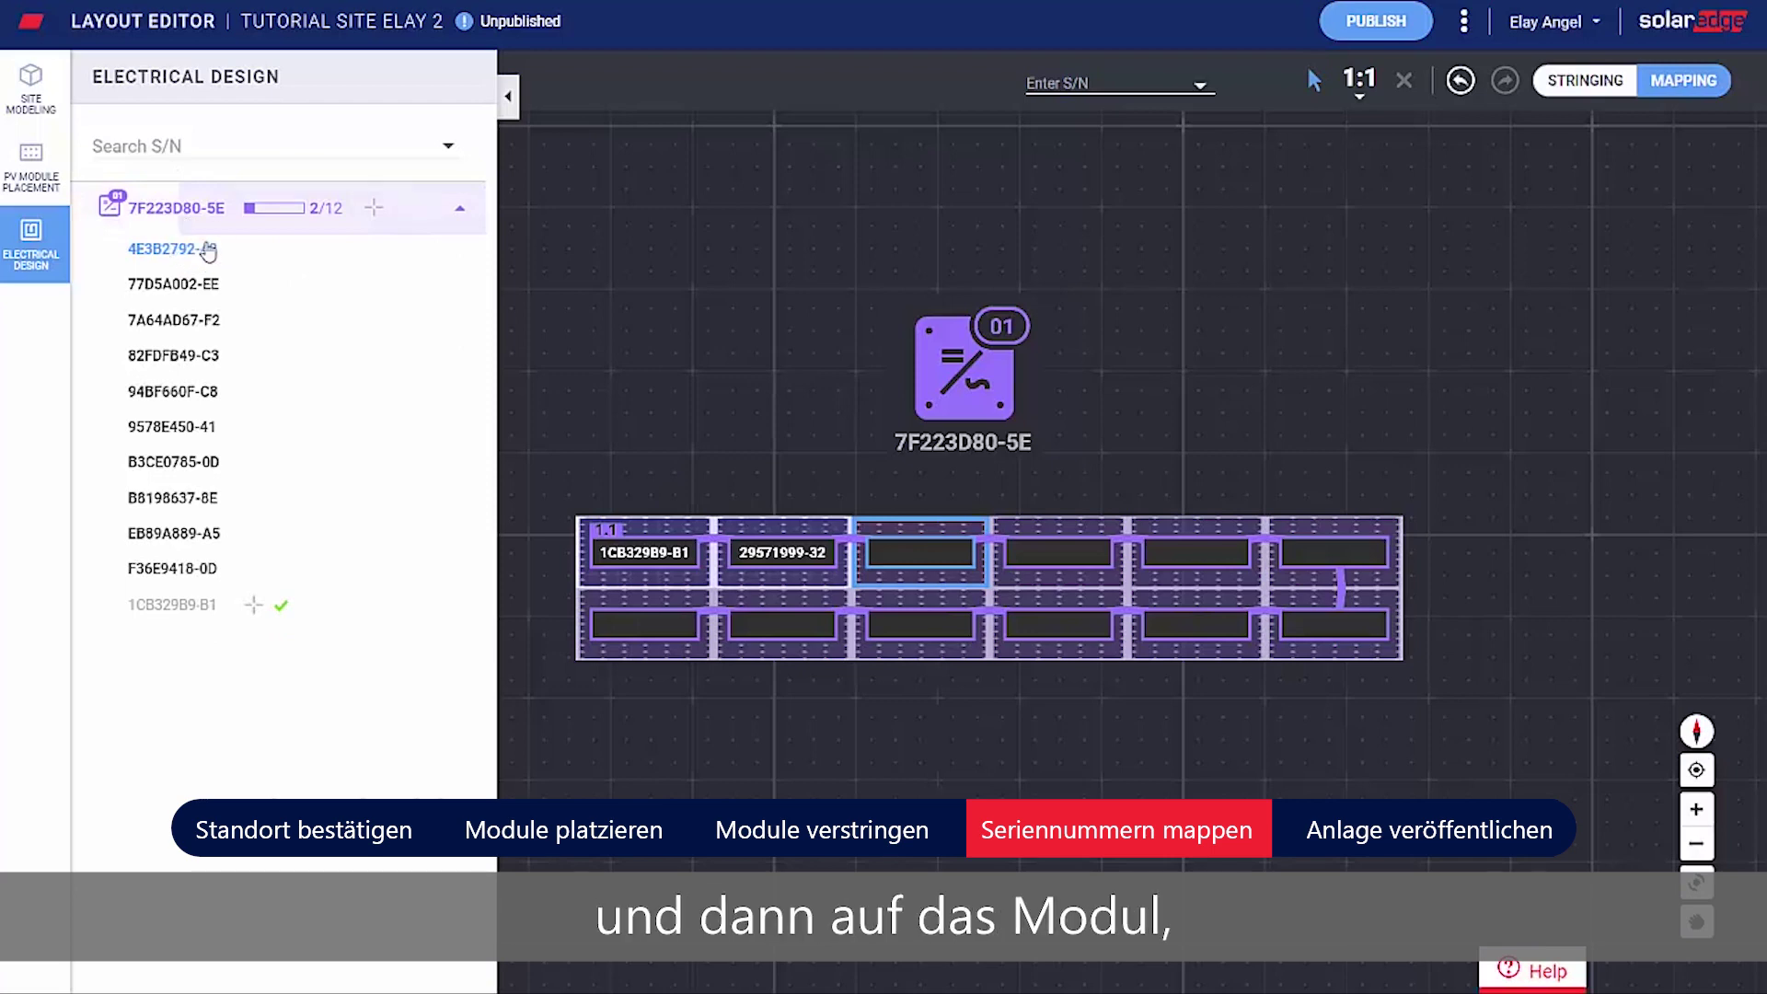
left_click(928, 569)
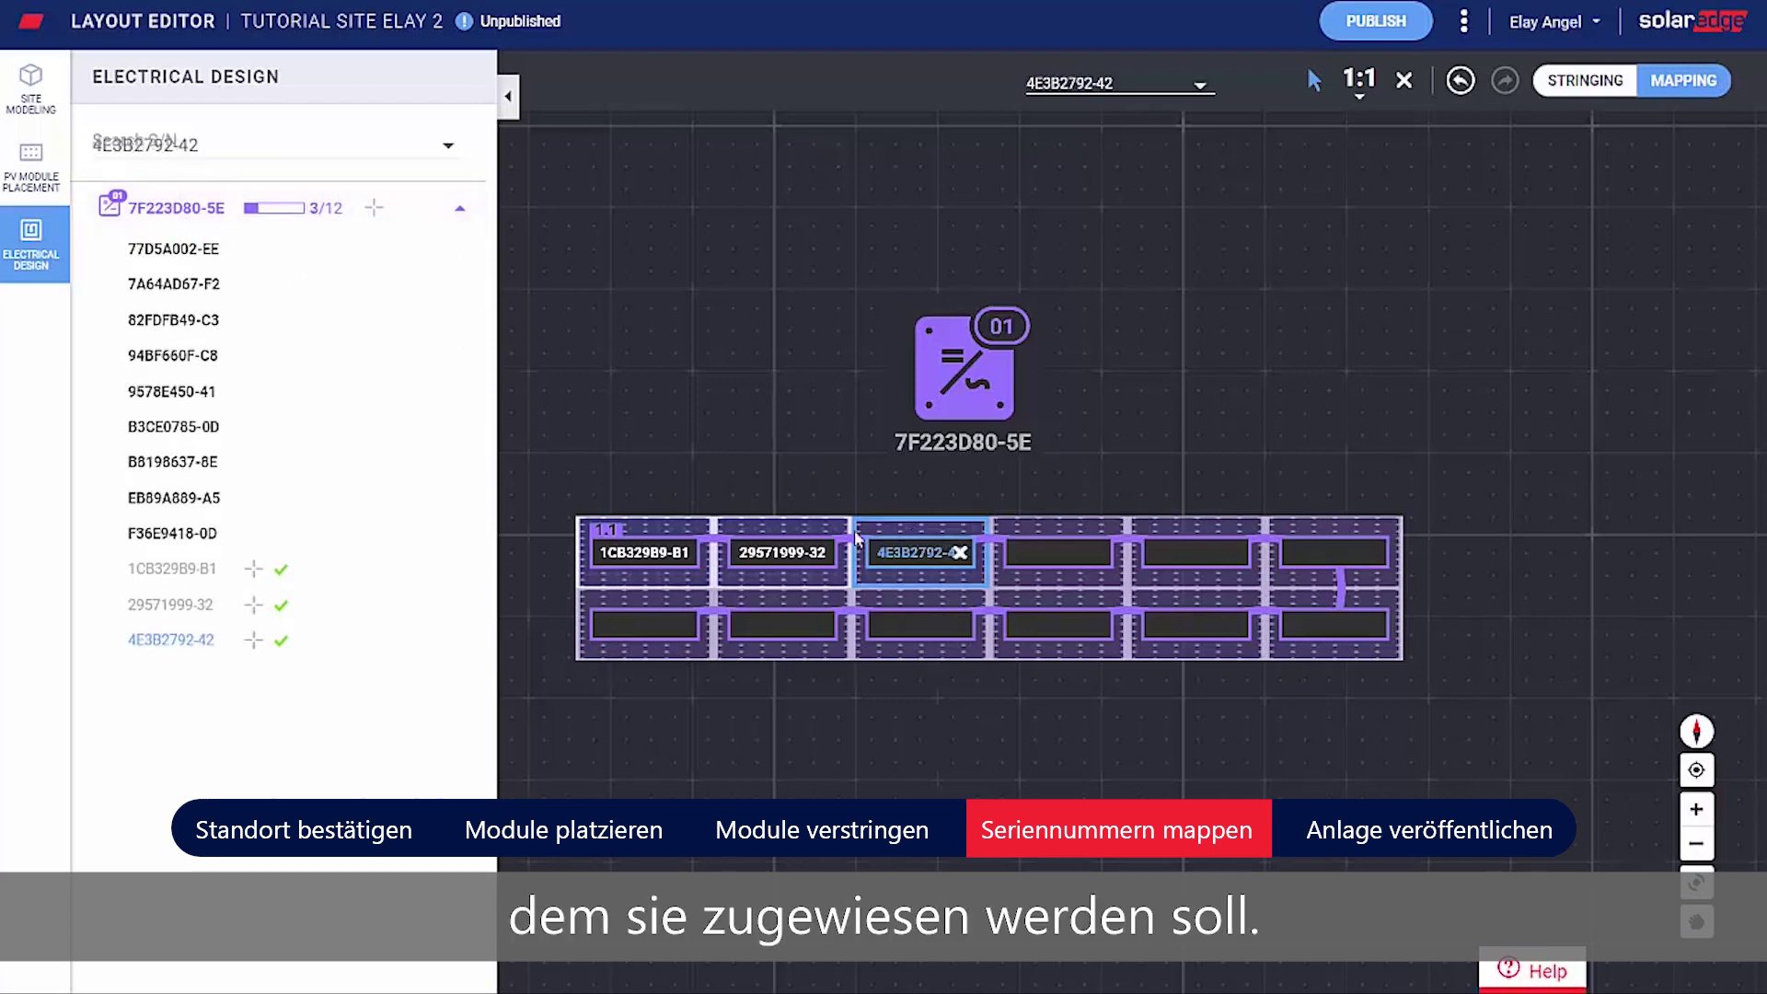
left_click(812, 444)
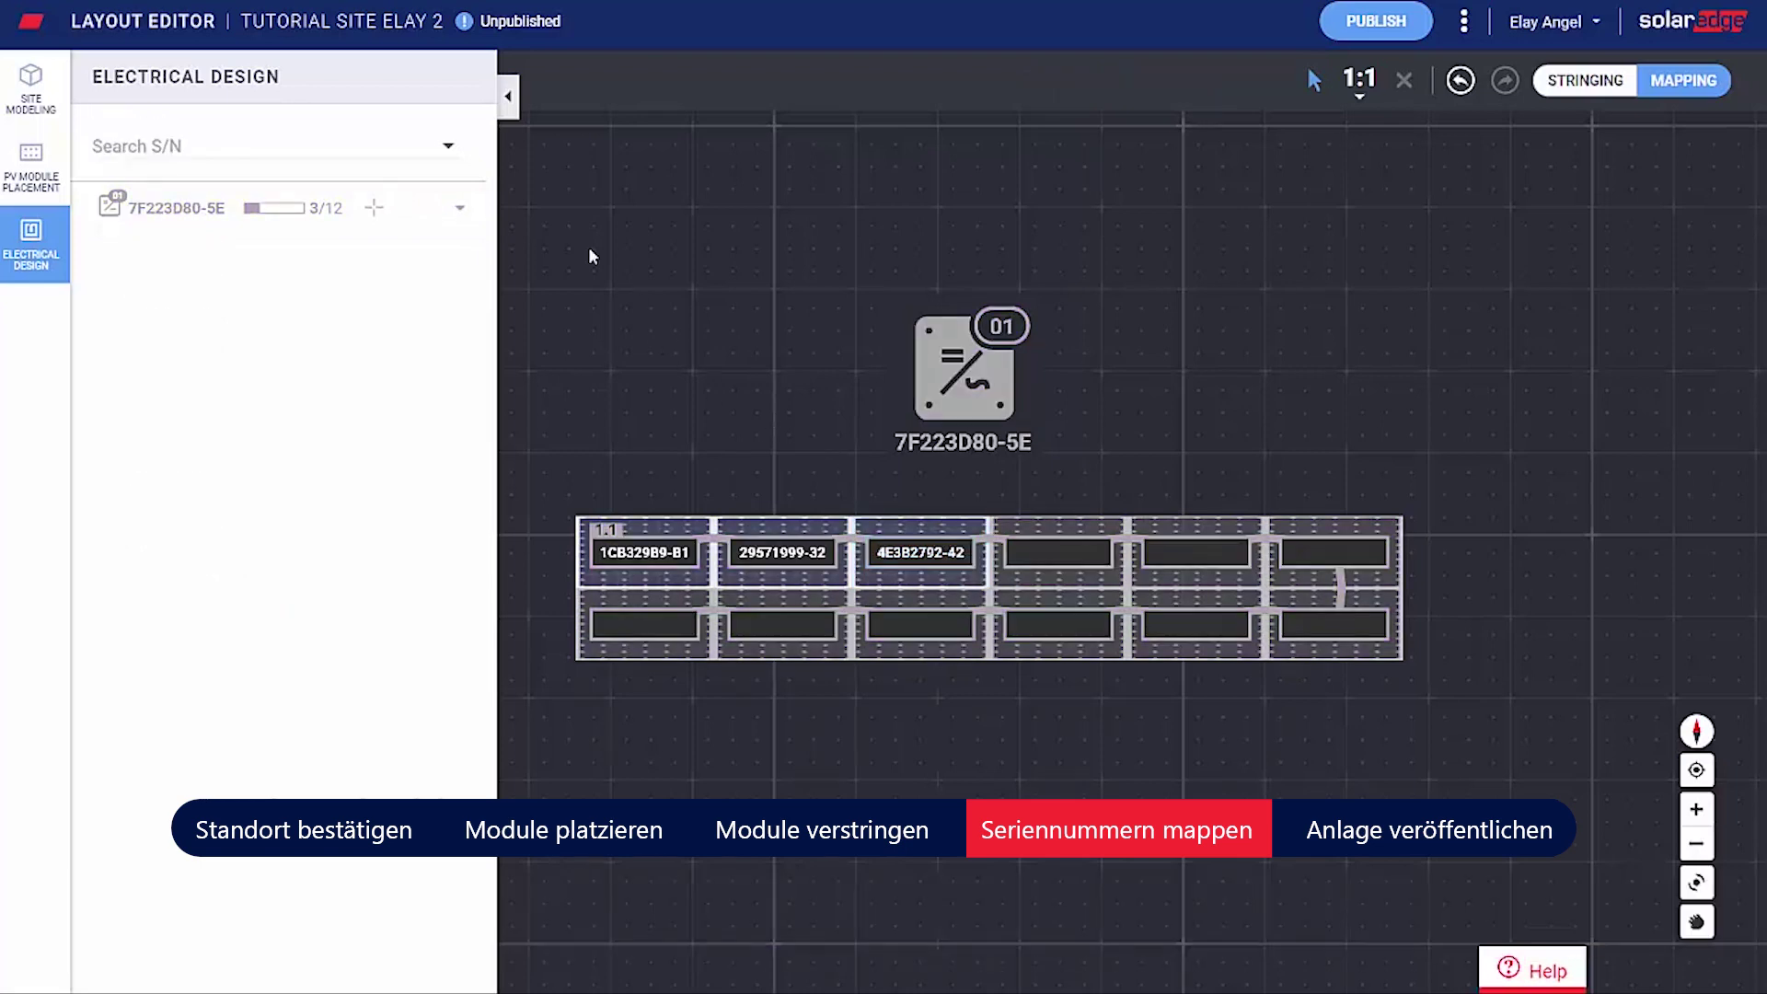
left_click(462, 212)
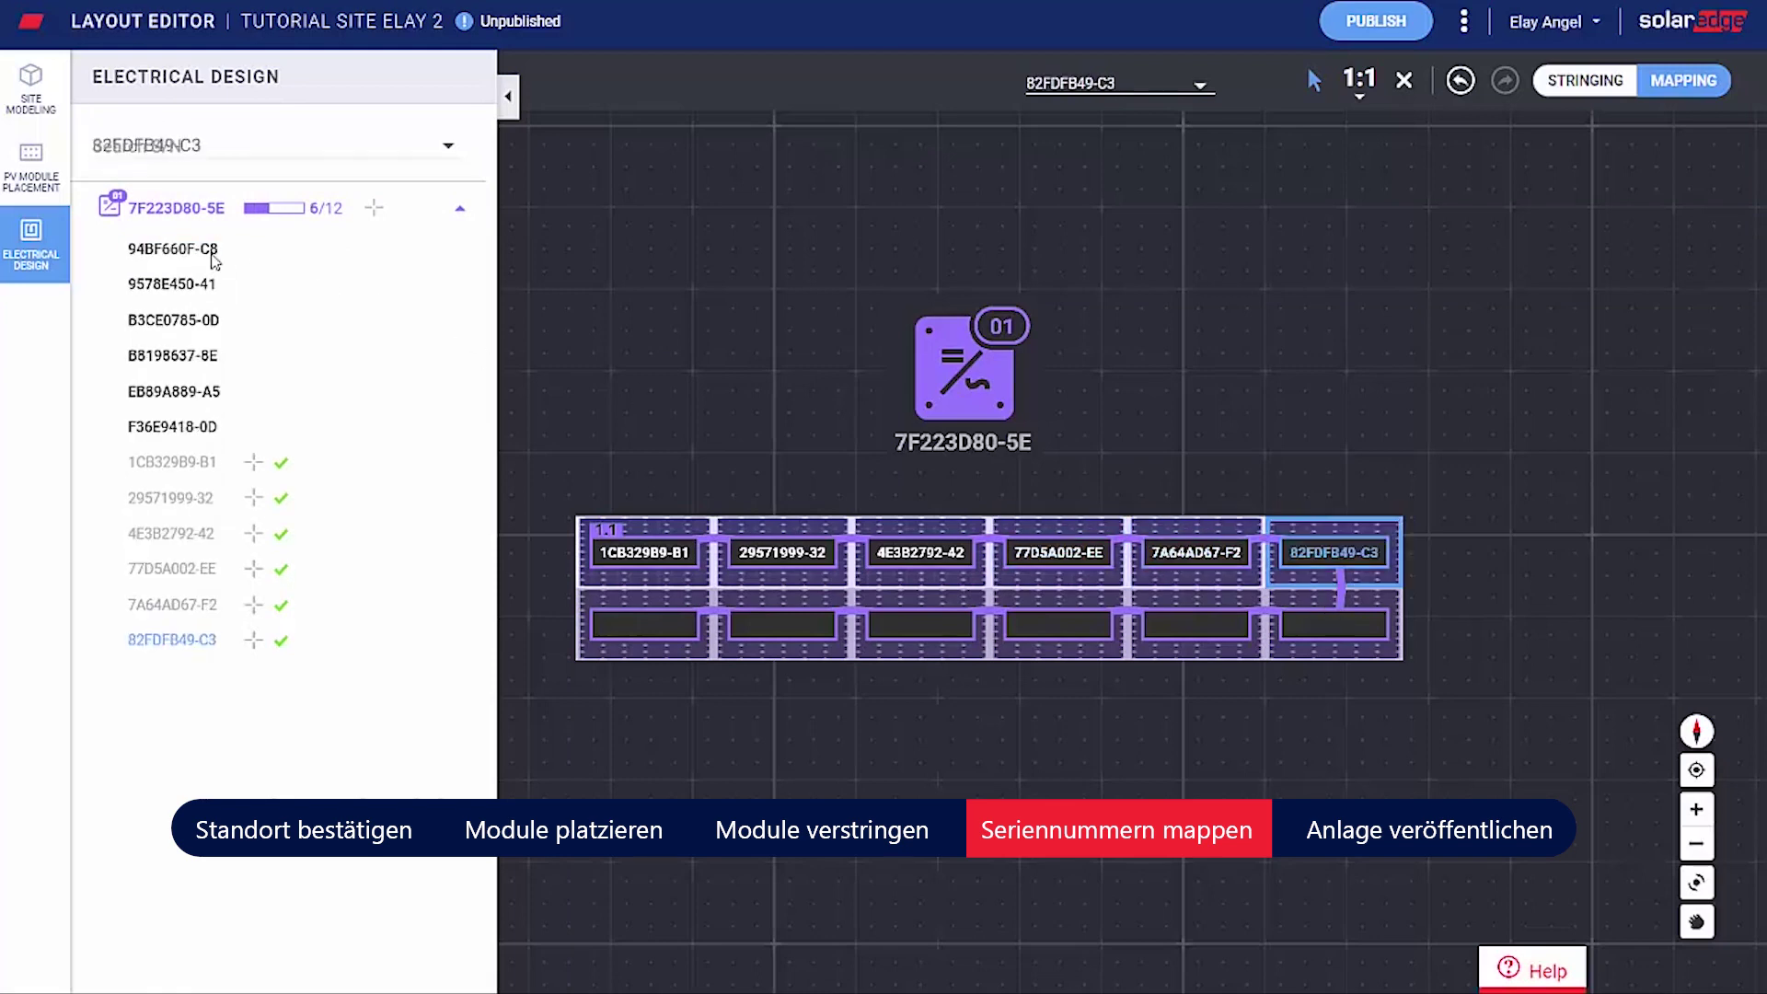
Map 94BF660F-C8, 9578E450-41, B3CE0785-0D, B8198637-8E, EB89A889-A5, F36E9418-0D onto the lower row, then publish
left_click(189, 247)
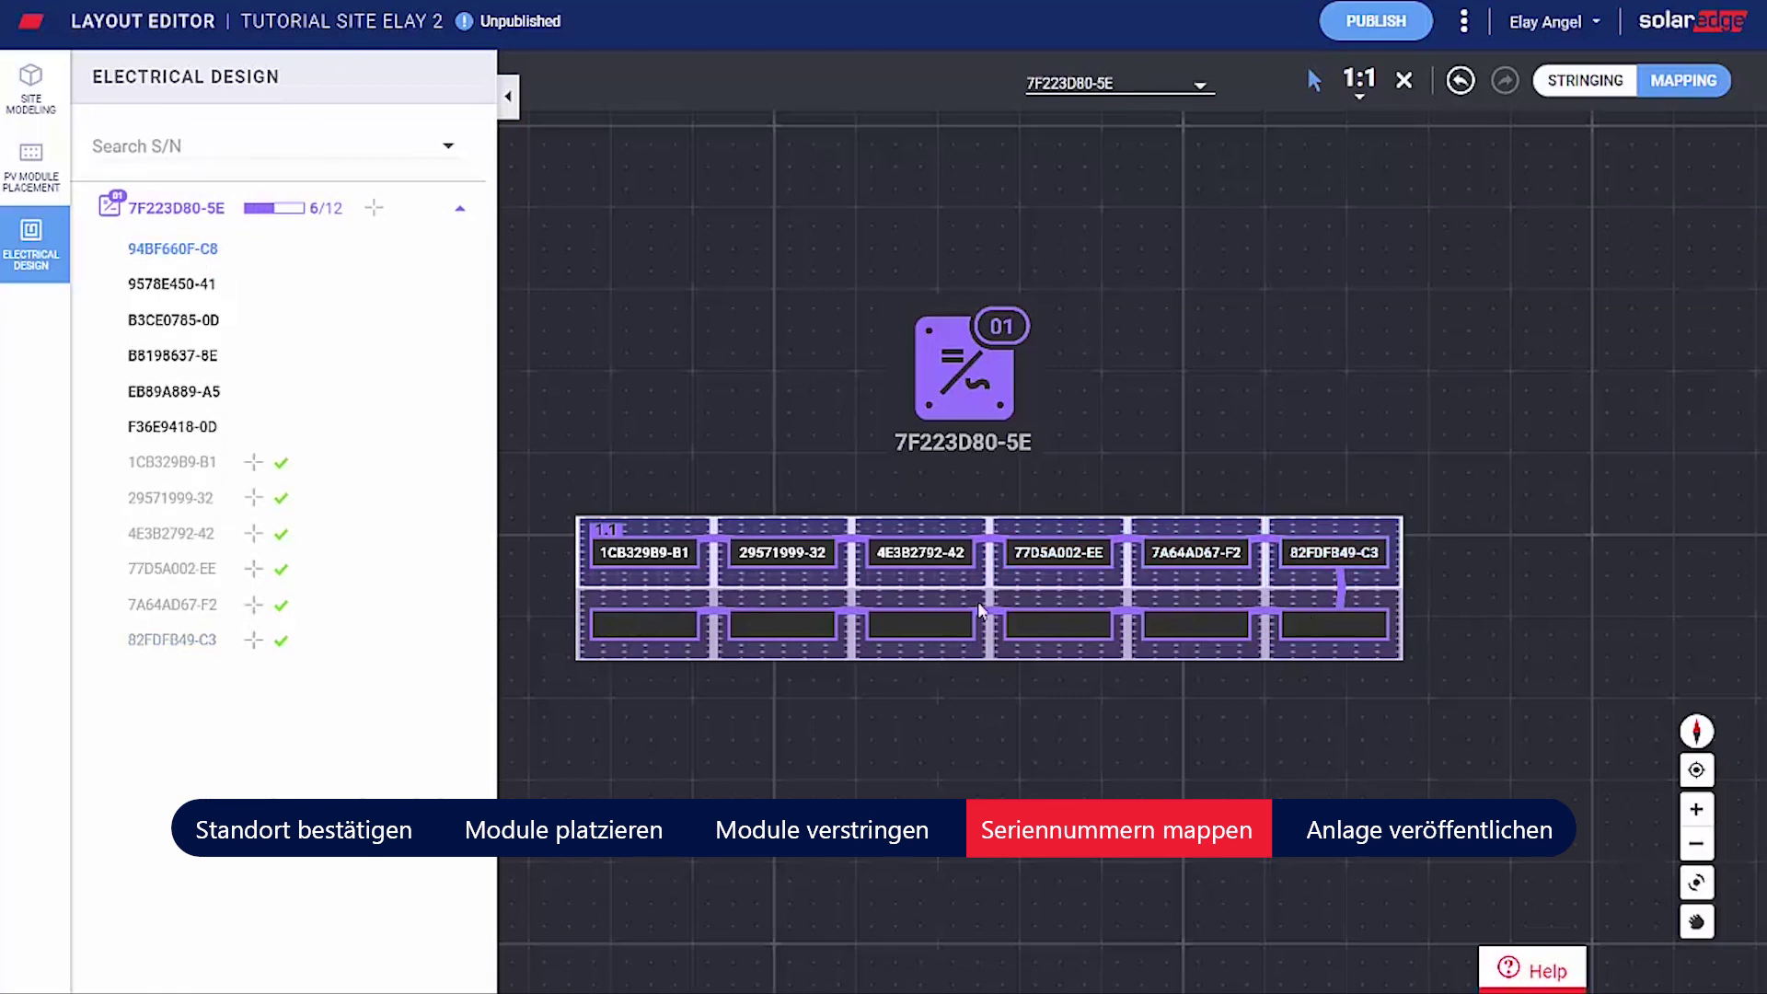
left_click(1195, 626)
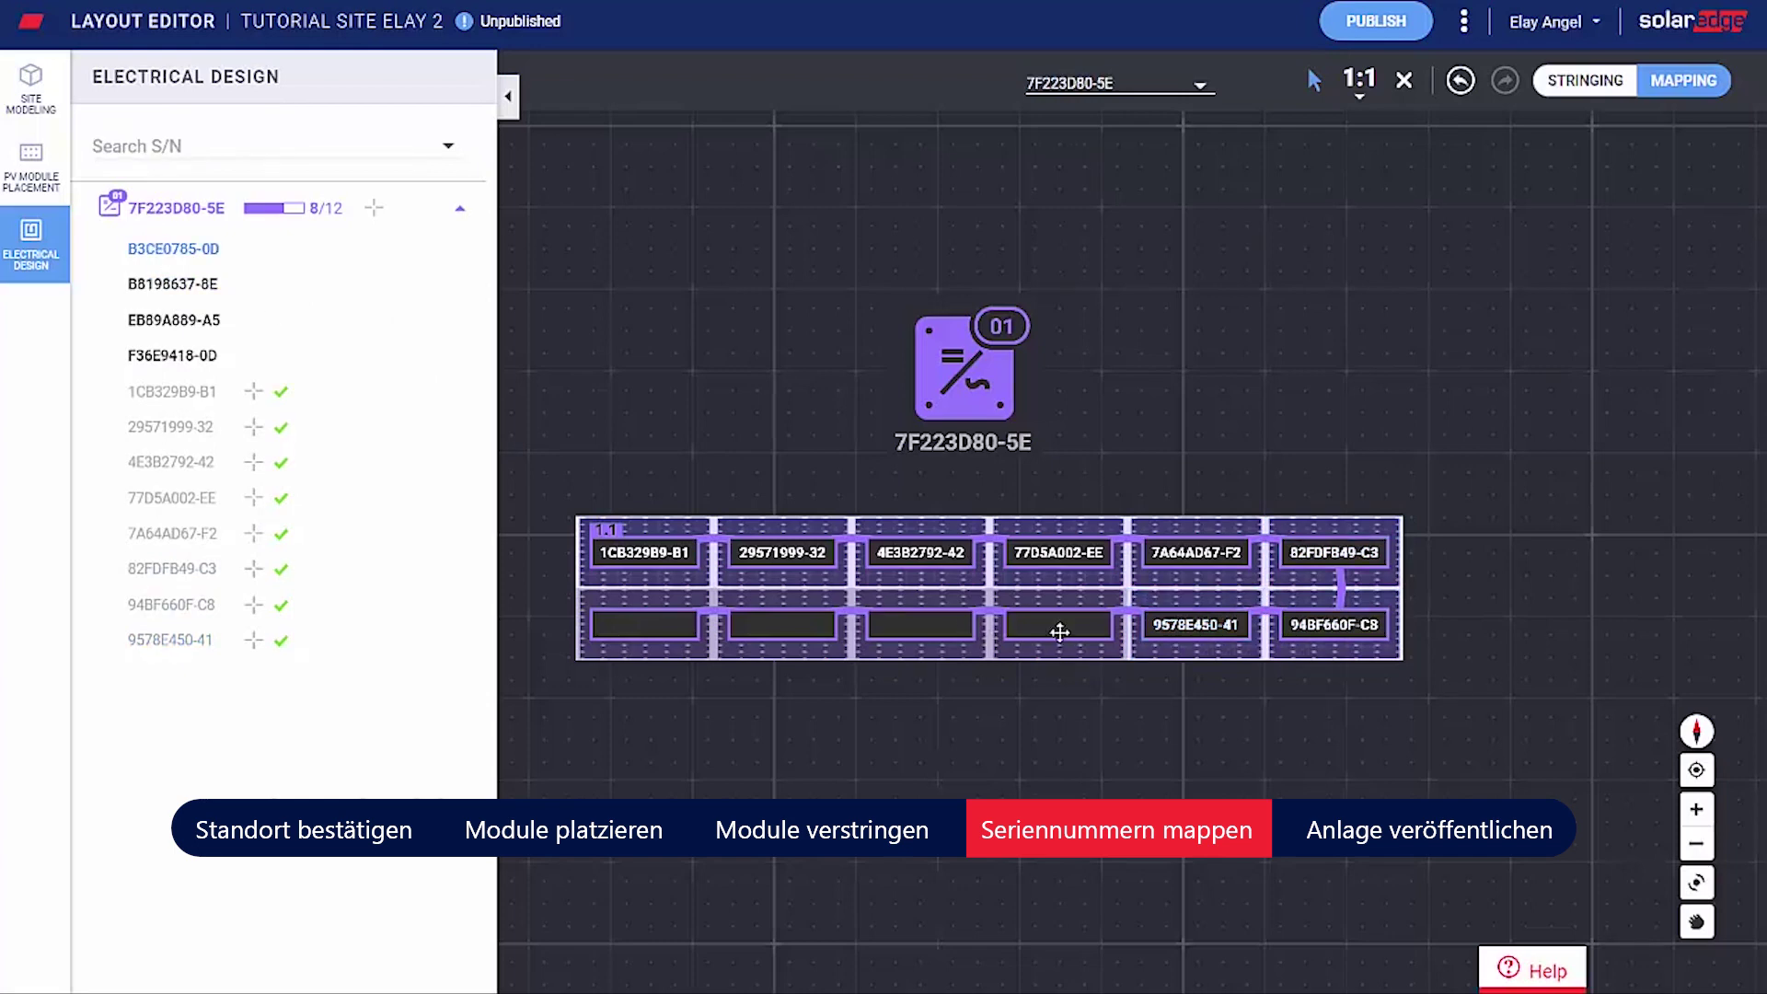
left_click(1057, 629)
left_click(891, 639)
left_click(782, 633)
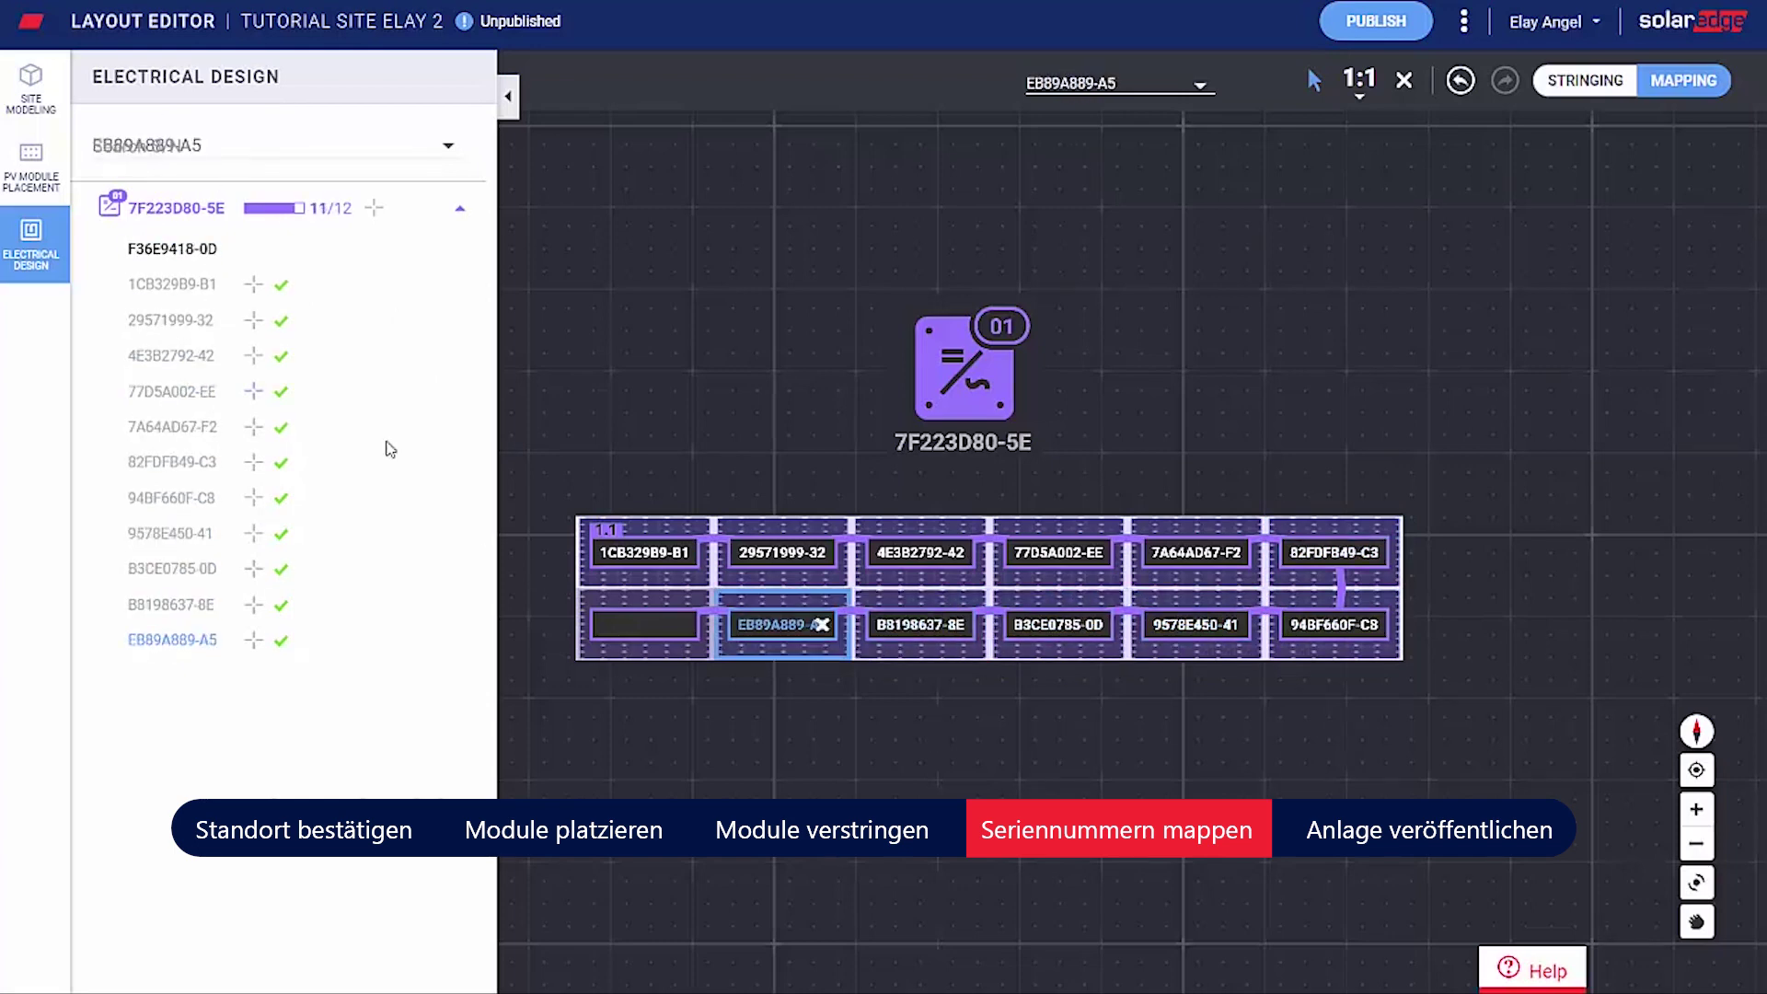
left_click(644, 630)
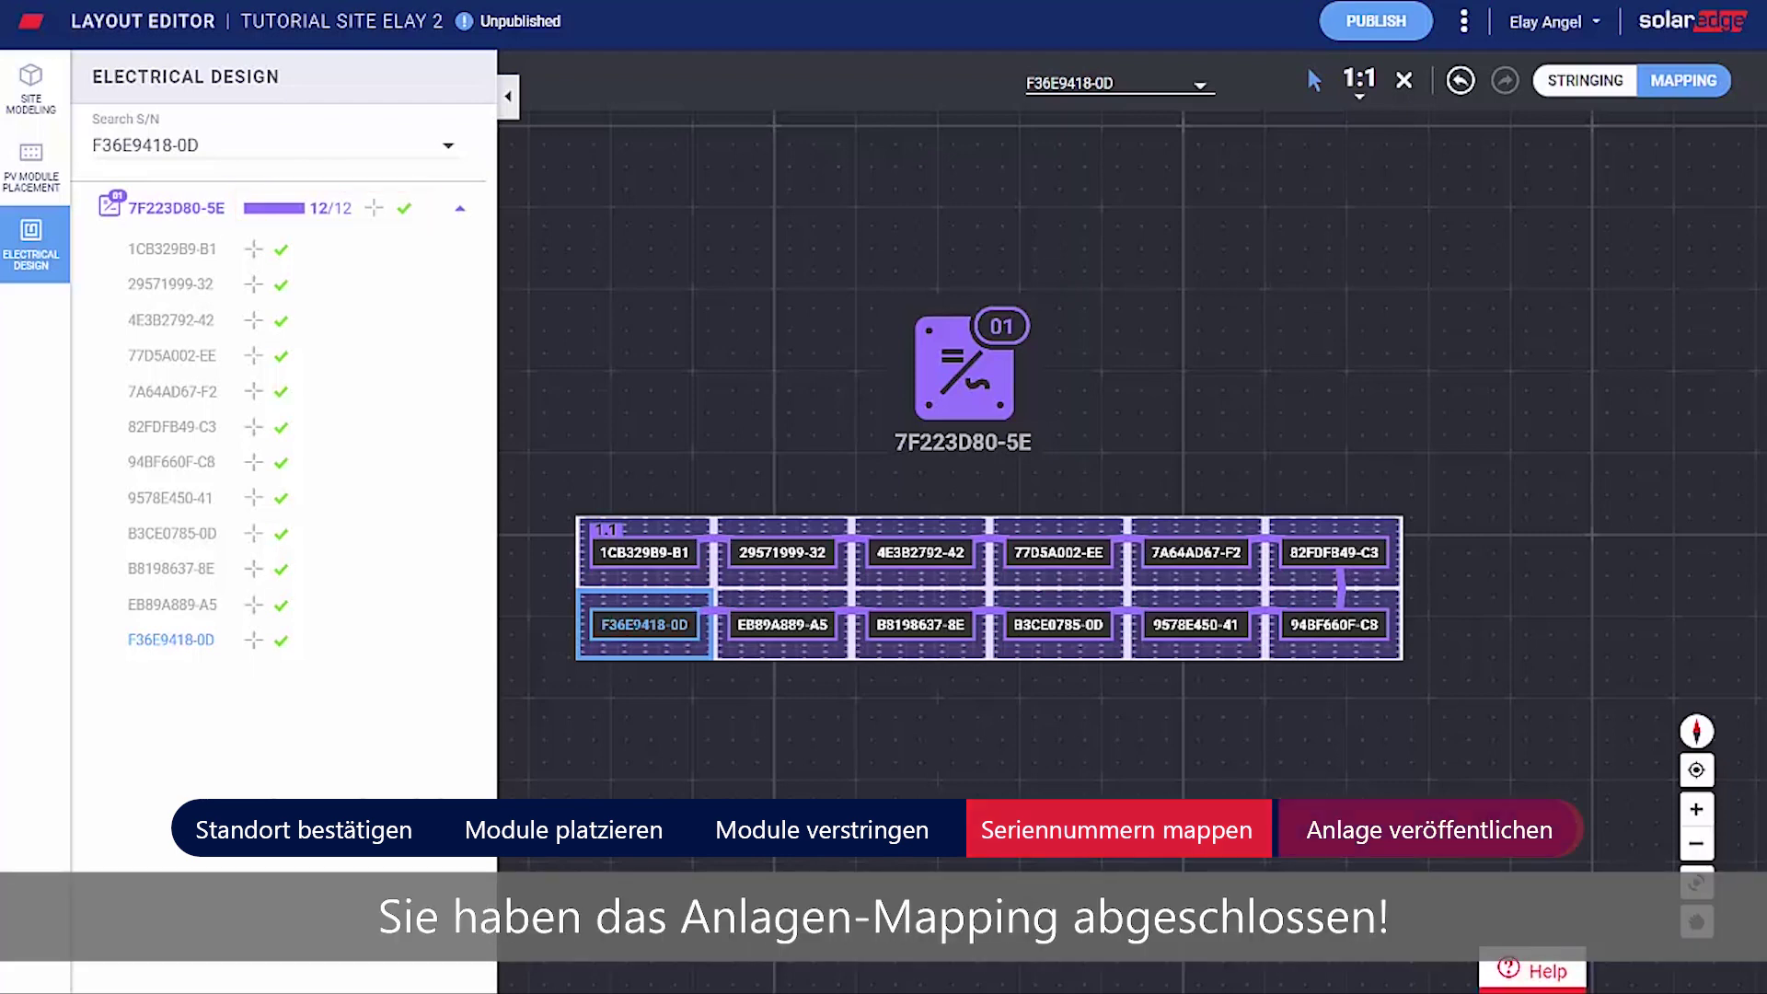
left_click(1409, 24)
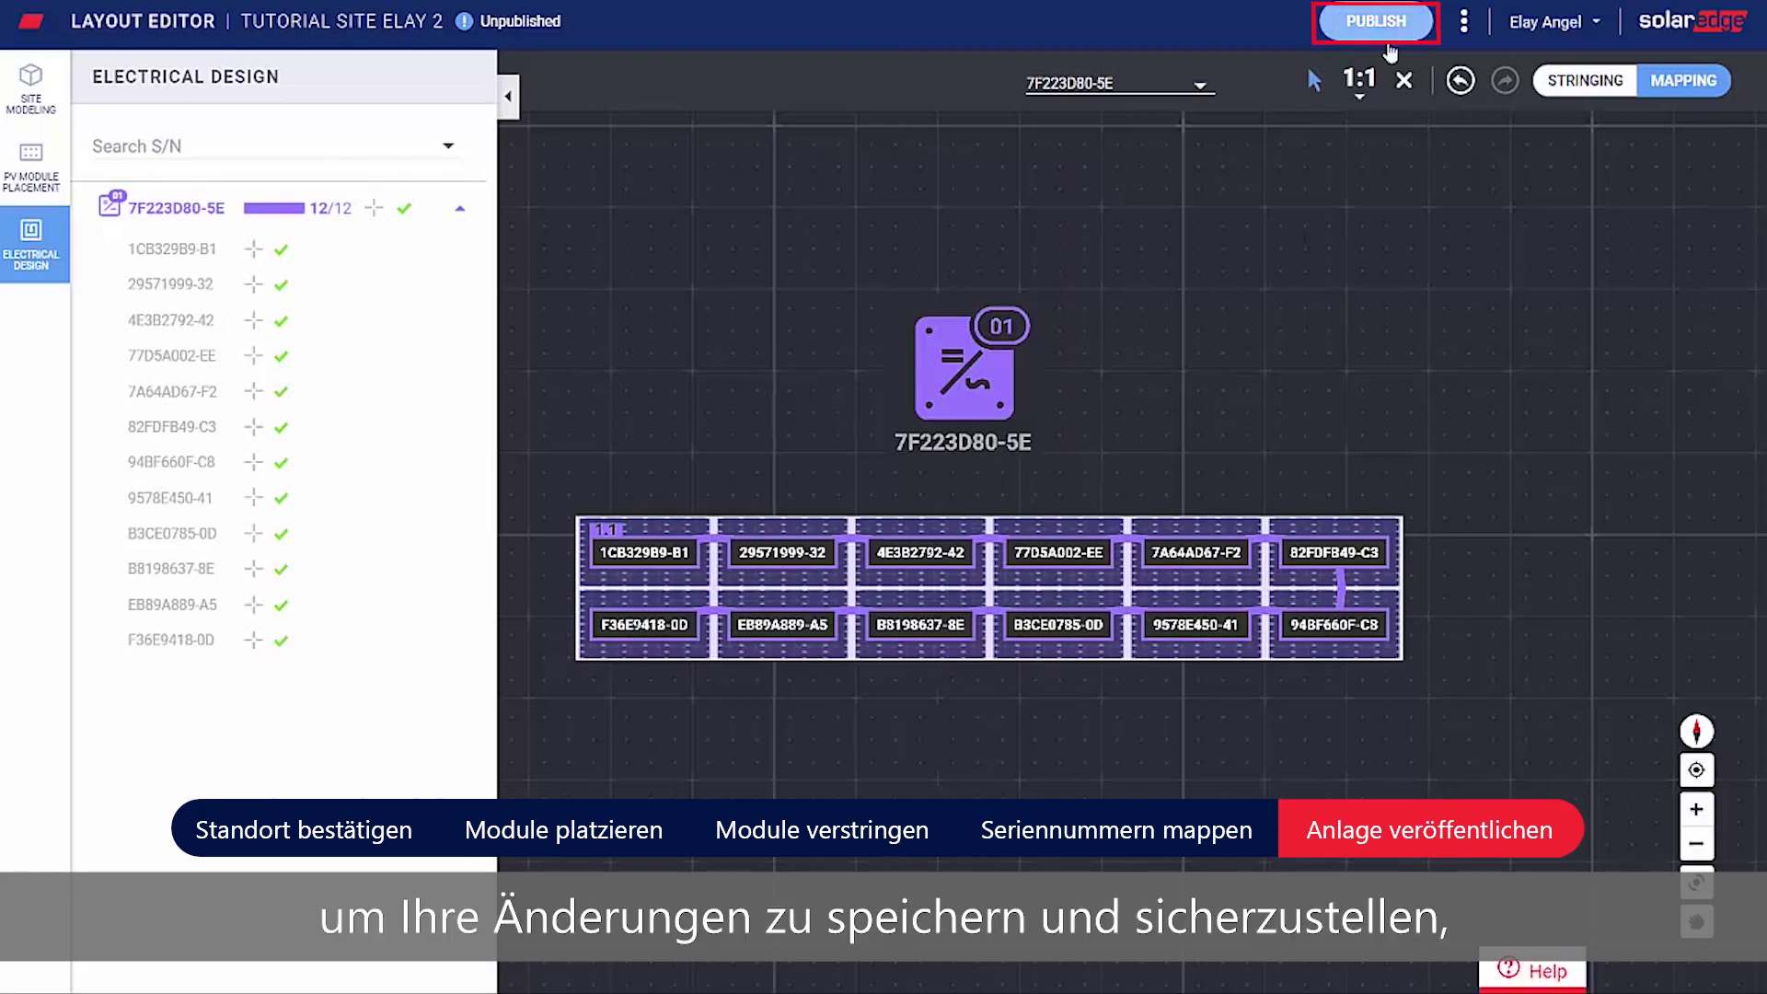